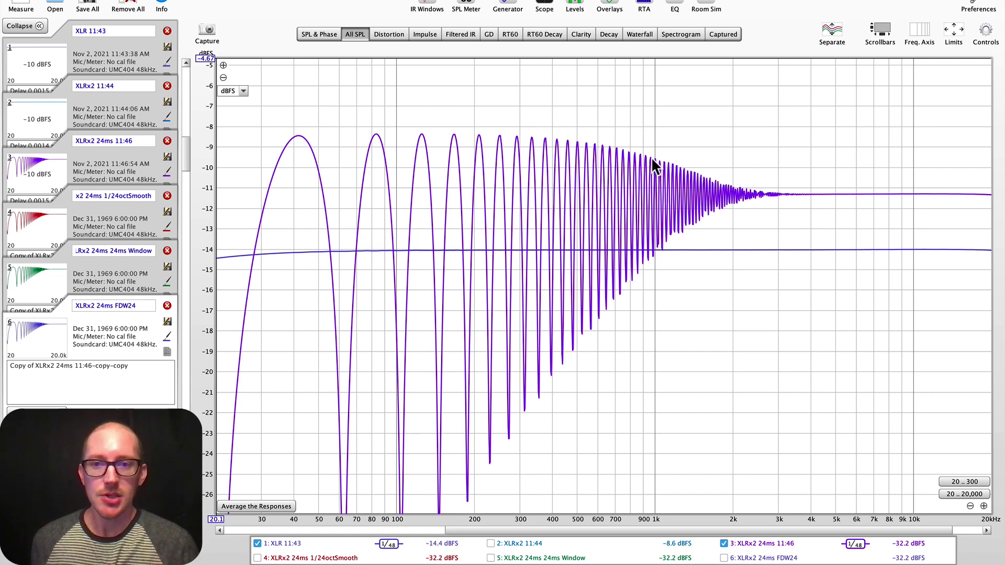
# - Overlay XLR 11:43 and XLRx2 11:44 with the XLRx2 24ms 11:46 comb trace on the SPL graph
pyautogui.click(724, 543)
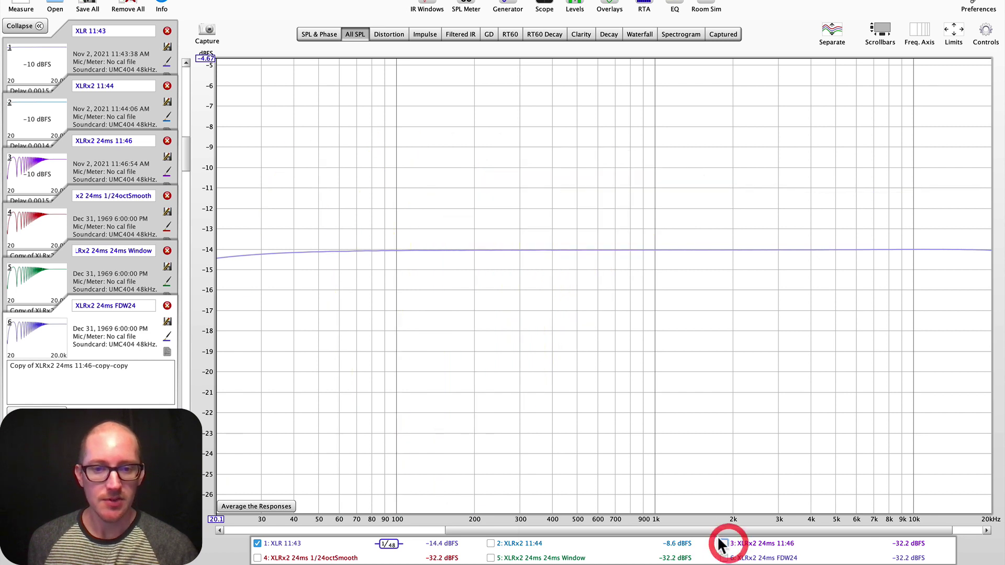
pyautogui.click(268, 543)
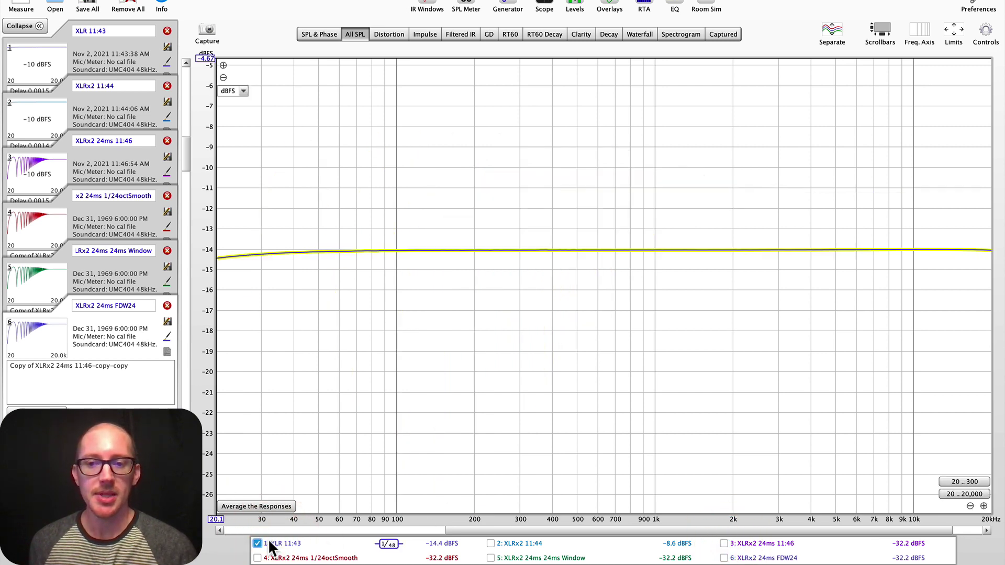
pyautogui.click(491, 544)
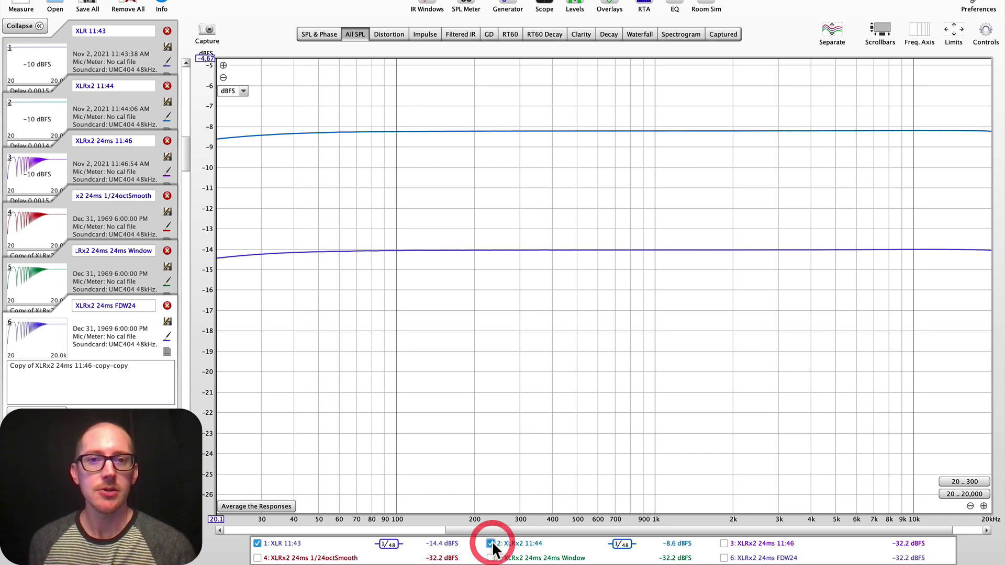
pyautogui.click(725, 544)
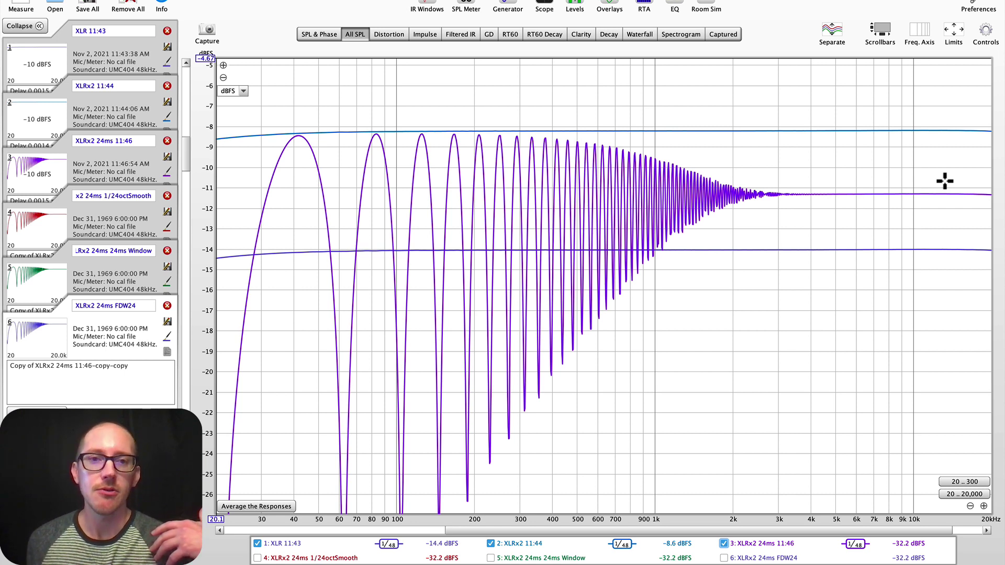
# - Sketch green lines along the falling envelope of the comb-filter peaks
pyautogui.hotkey('ctrl', 'shift', 'a')
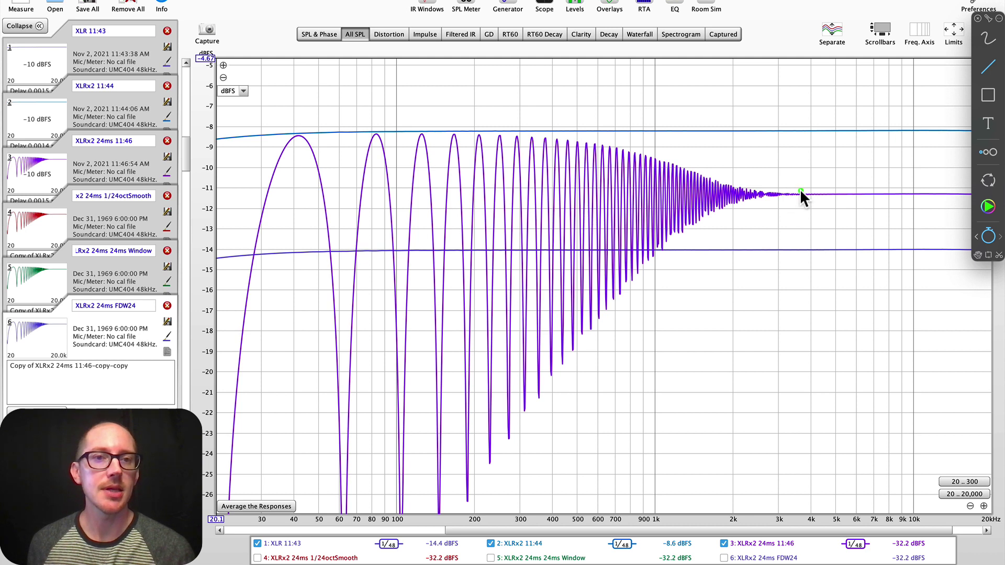
pyautogui.moveTo(825, 192)
pyautogui.mouseDown()
pyautogui.moveTo(717, 180)
pyautogui.moveTo(636, 144)
pyautogui.moveTo(513, 131)
pyautogui.moveTo(351, 130)
pyautogui.mouseUp()
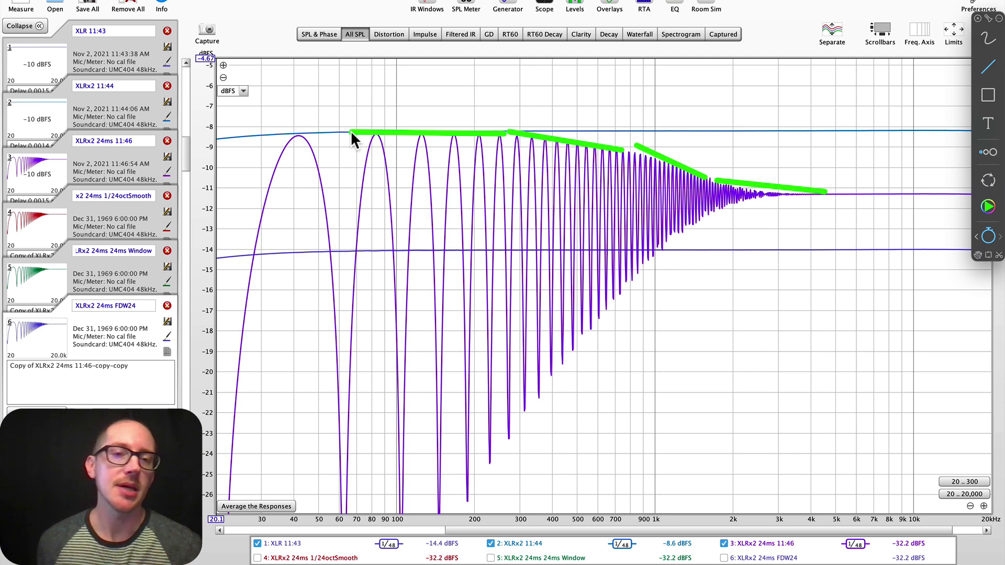
pyautogui.click(582, 156)
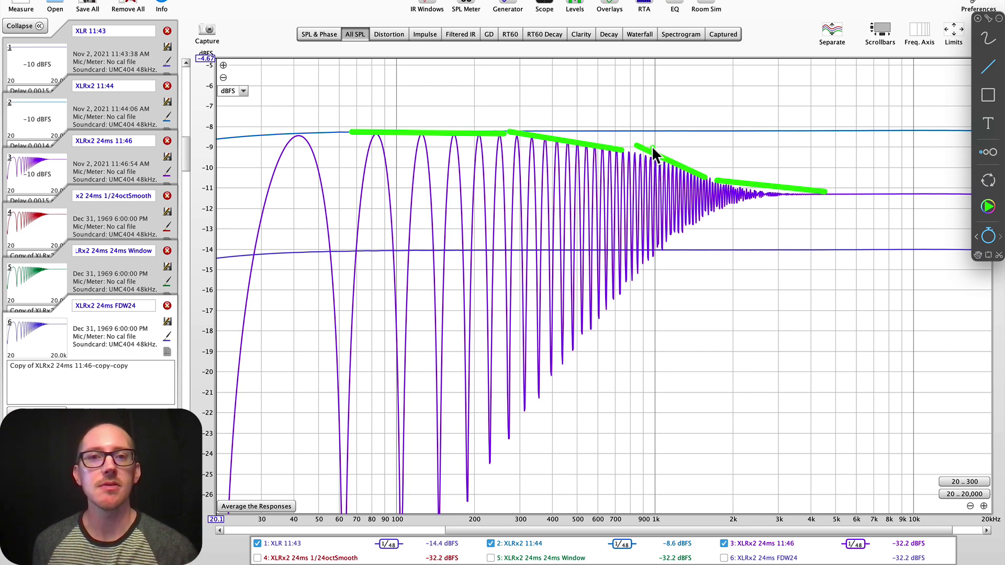
# - Clear the green sketch and turn graph annotation back on
pyautogui.press('Escape')
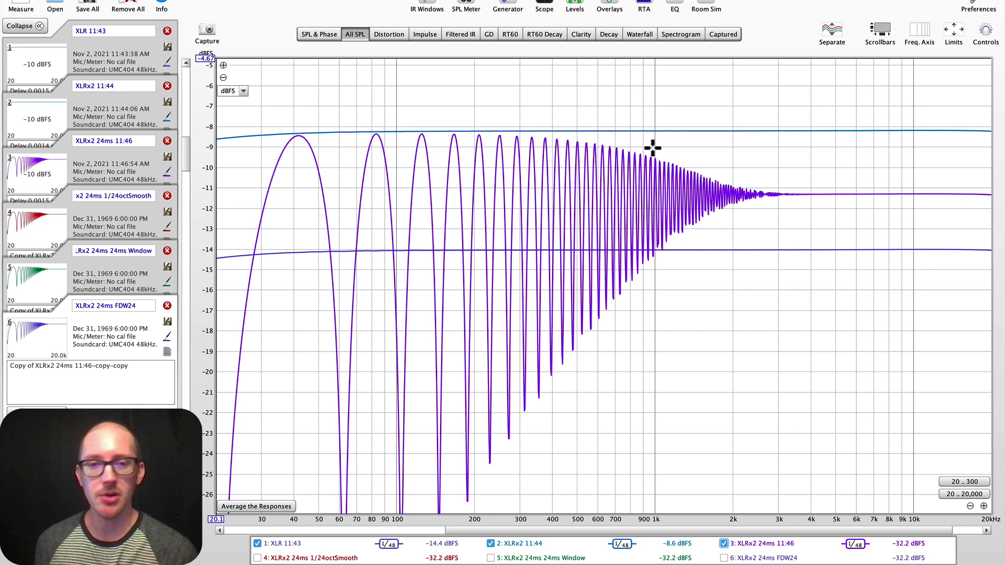
pyautogui.hotkey('ctrl', 'shift', 'a')
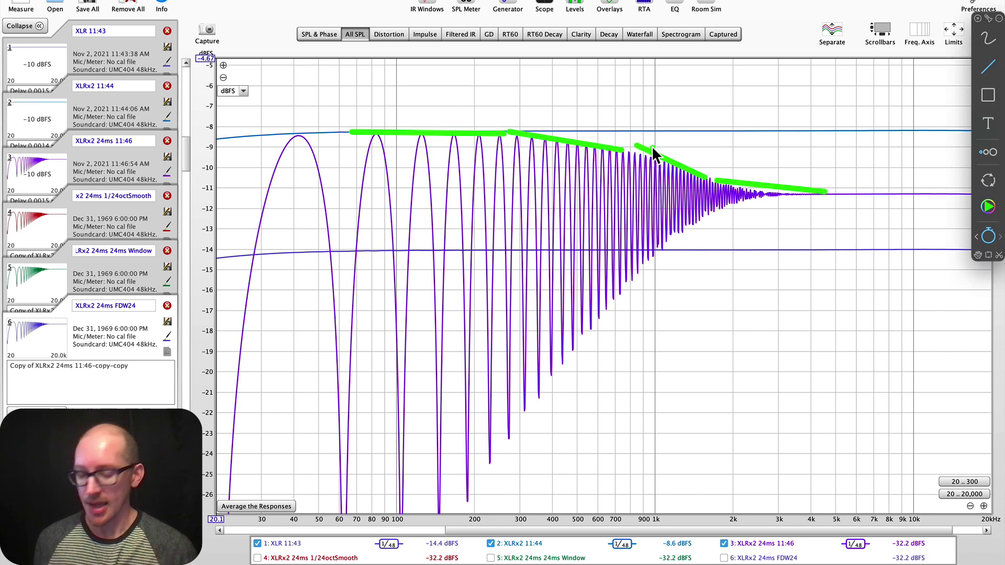
pyautogui.press('BackSpace')
# - Draw a magenta box over the 1k–6k decay and a green box over the lower comb teeth
pyautogui.press('c')
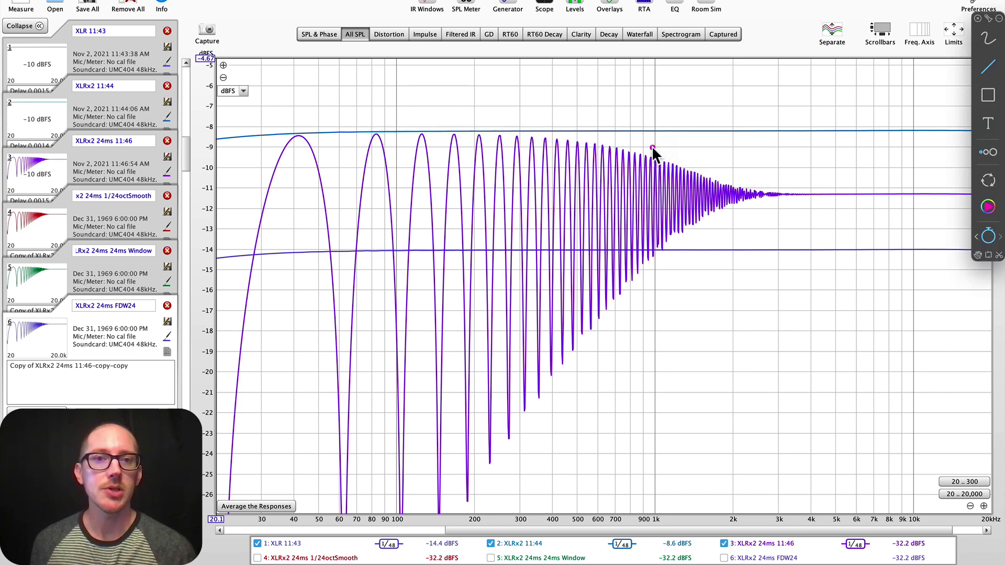
pyautogui.press('r')
pyautogui.moveTo(654, 127)
pyautogui.mouseDown()
pyautogui.moveTo(738, 239)
pyautogui.moveTo(788, 258)
pyautogui.moveTo(969, 258)
pyautogui.mouseUp()
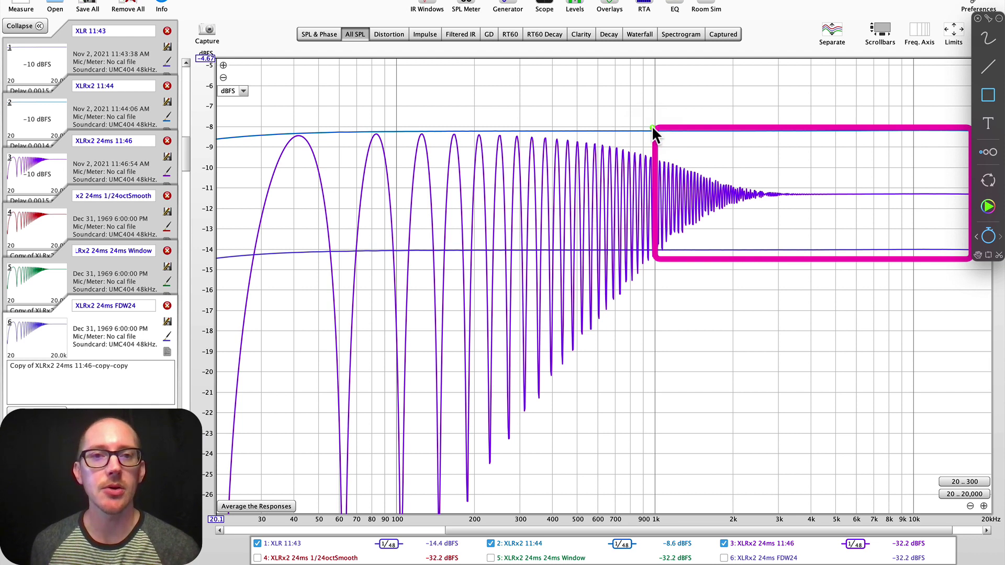
pyautogui.moveTo(649, 124)
pyautogui.mouseDown()
pyautogui.moveTo(554, 287)
pyautogui.moveTo(459, 290)
pyautogui.moveTo(274, 264)
pyautogui.mouseUp()
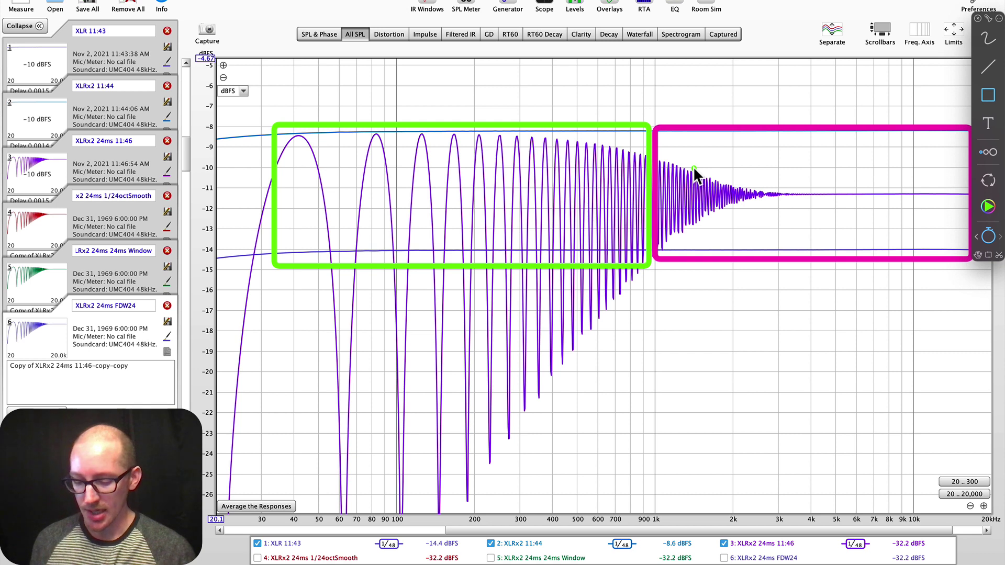
# - Cross out the magenta box, circle the low comb teeth with an ellipse, then hide the markup
pyautogui.press('l')
pyautogui.moveTo(658, 134); pyautogui.dragTo(936, 250)
pyautogui.moveTo(920, 174)
pyautogui.mouseDown()
pyautogui.moveTo(773, 228)
pyautogui.moveTo(666, 242)
pyautogui.mouseUp()
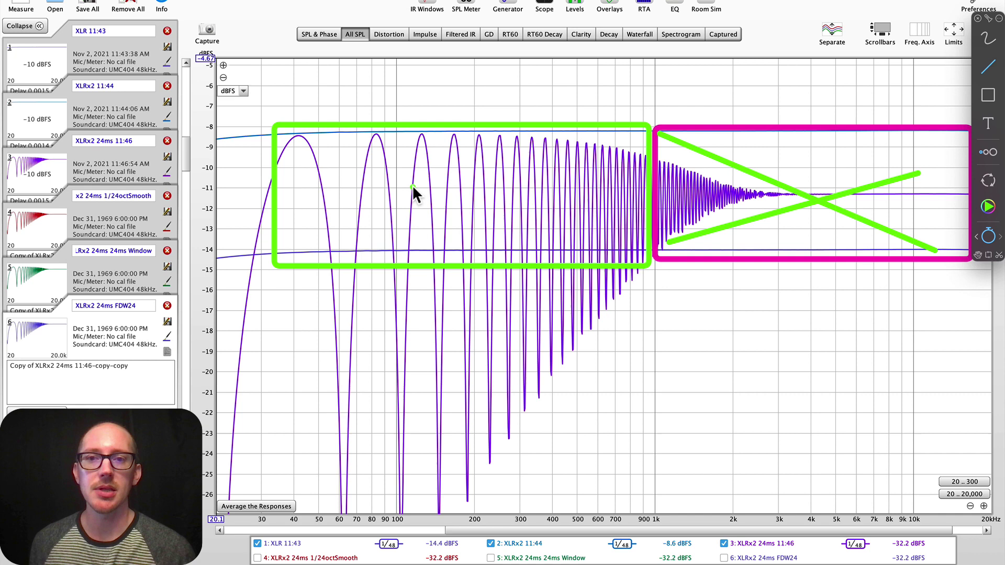
pyautogui.press('o')
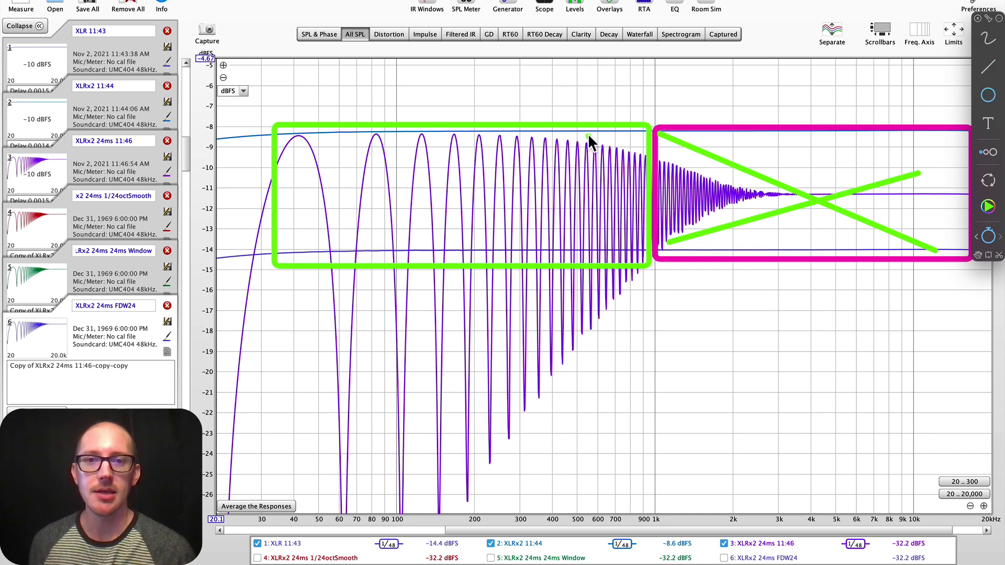
pyautogui.moveTo(588, 134); pyautogui.dragTo(319, 256)
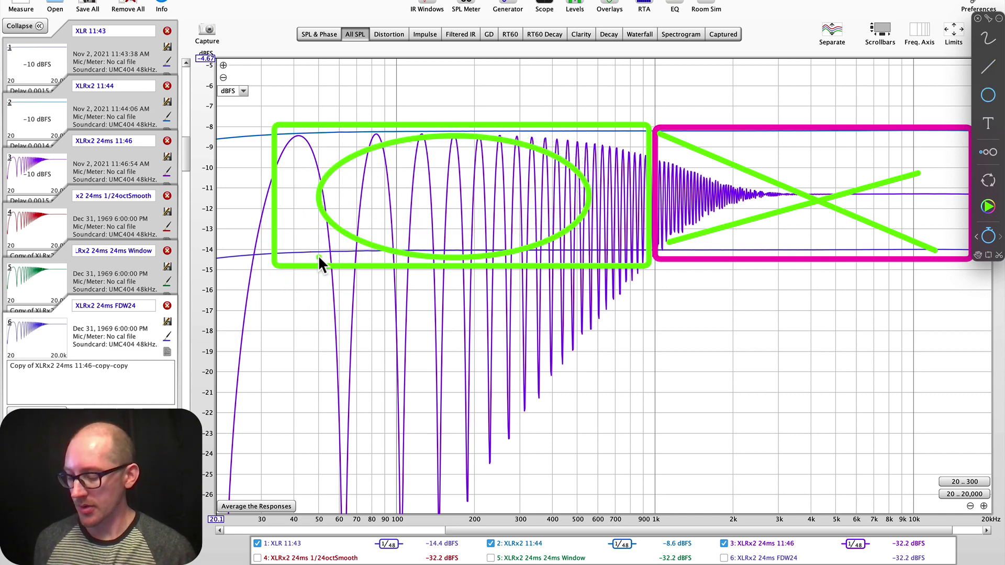
pyautogui.press('Escape')
# - Switch to the Kindle book
pyautogui.press('super+Tab')
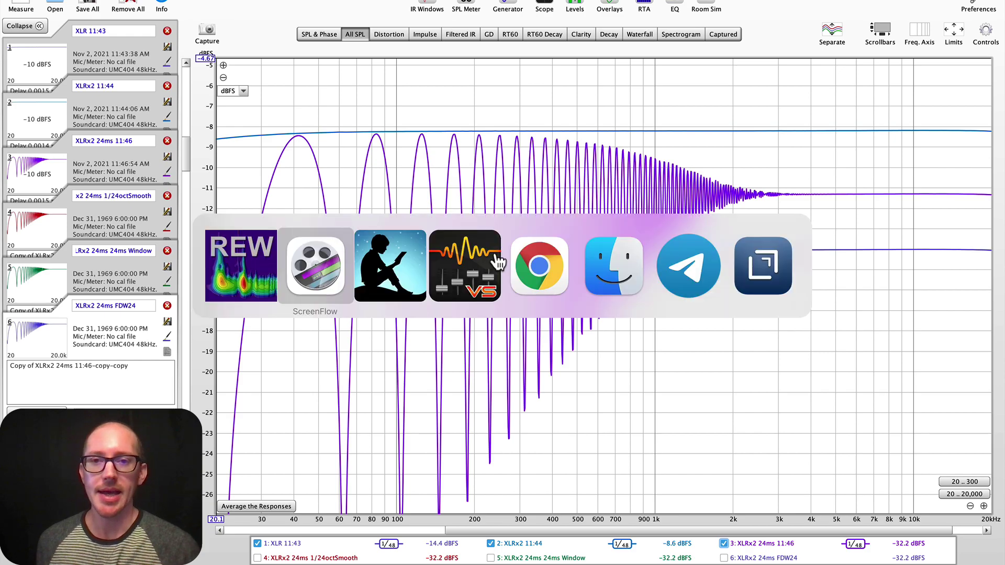
pyautogui.click(361, 260)
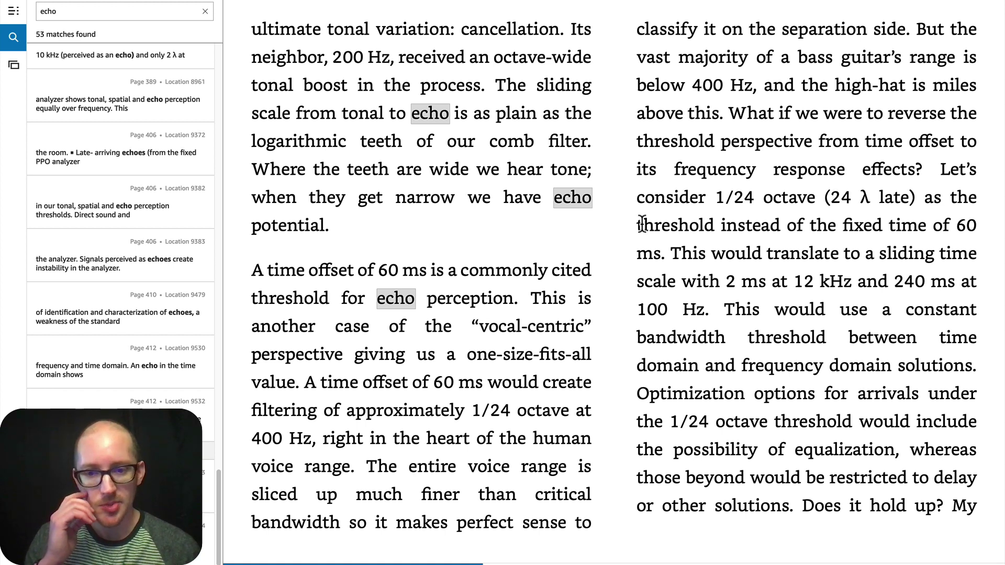
pyautogui.moveTo(482, 561)
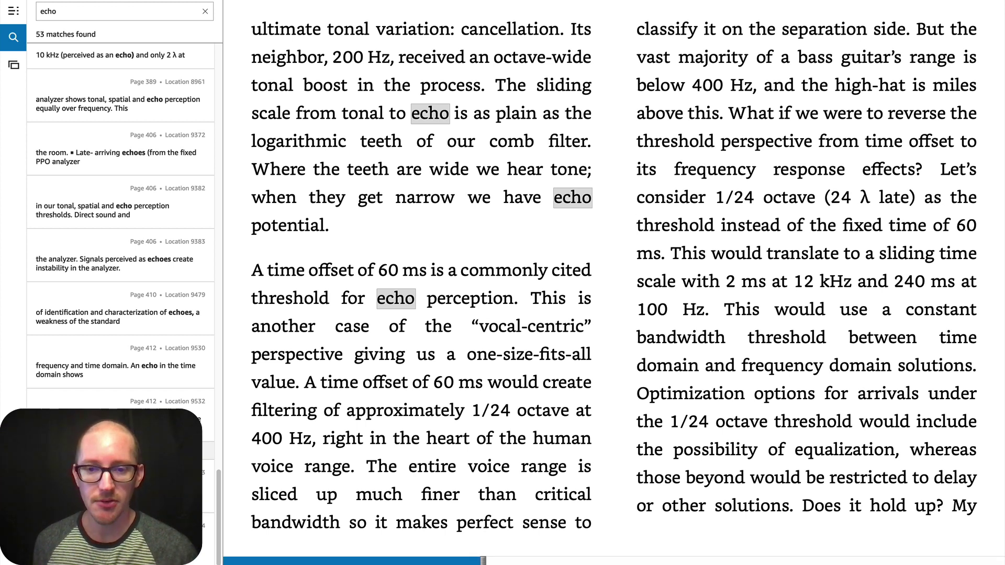
pyautogui.click(731, 209)
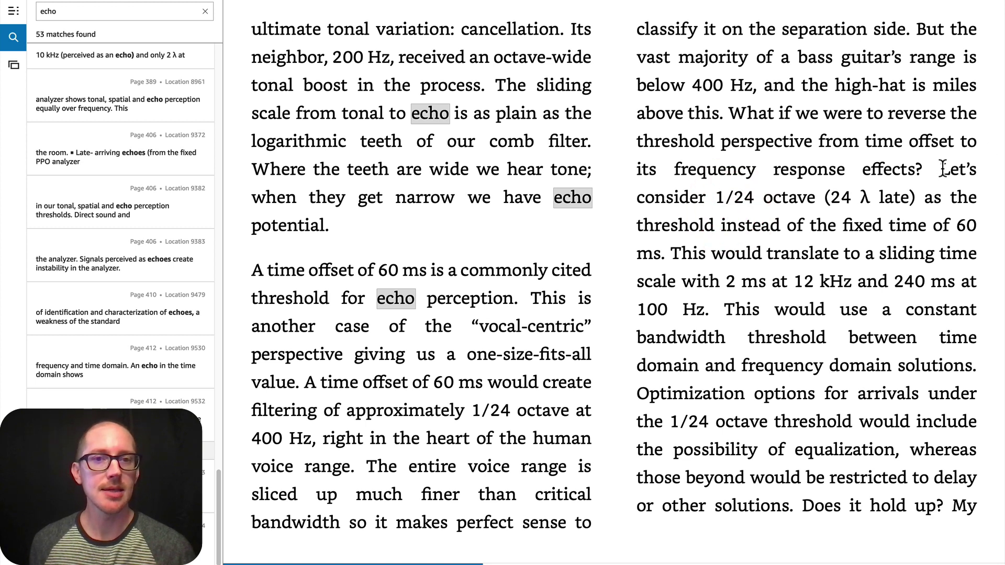
# - Select the 1/24-octave threshold sentence, then the sentence on optimization options under 1/24 octave
pyautogui.moveTo(942, 169); pyautogui.dragTo(705, 222)
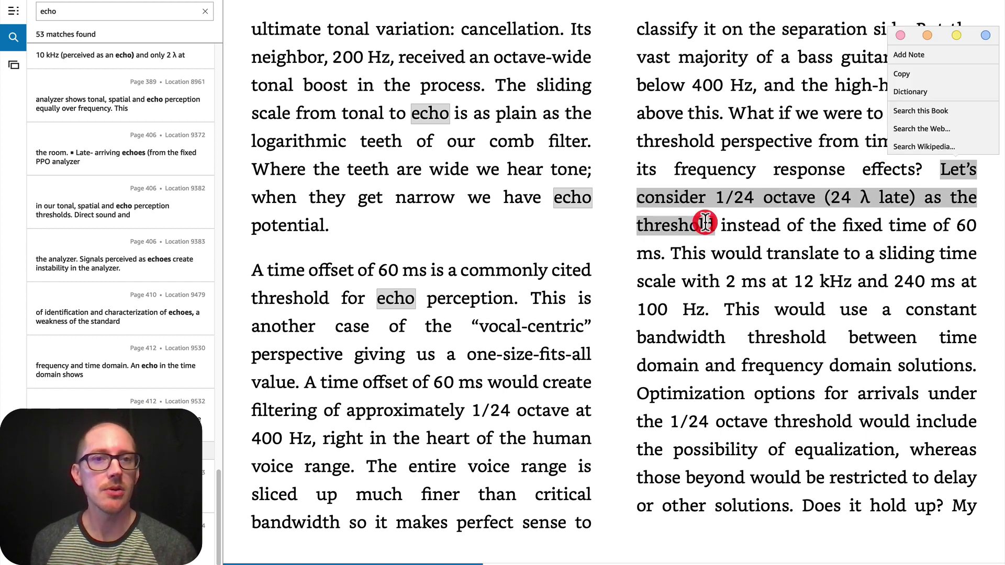
pyautogui.click(844, 96)
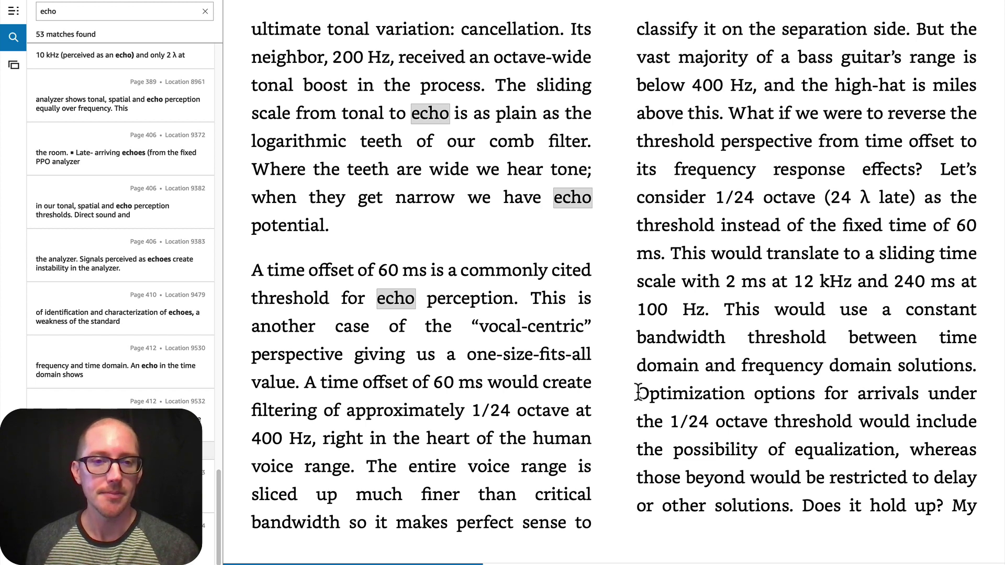
pyautogui.moveTo(636, 393); pyautogui.dragTo(783, 493)
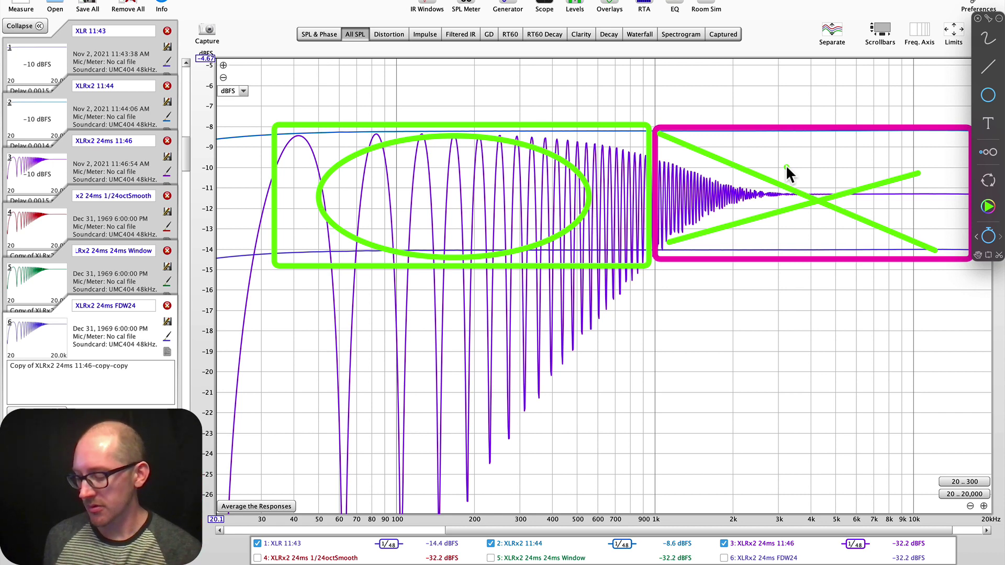
# - Hide the markup and read the trace levels near 1 kHz, settling on the 999 Hz comb peak
pyautogui.press('Escape')
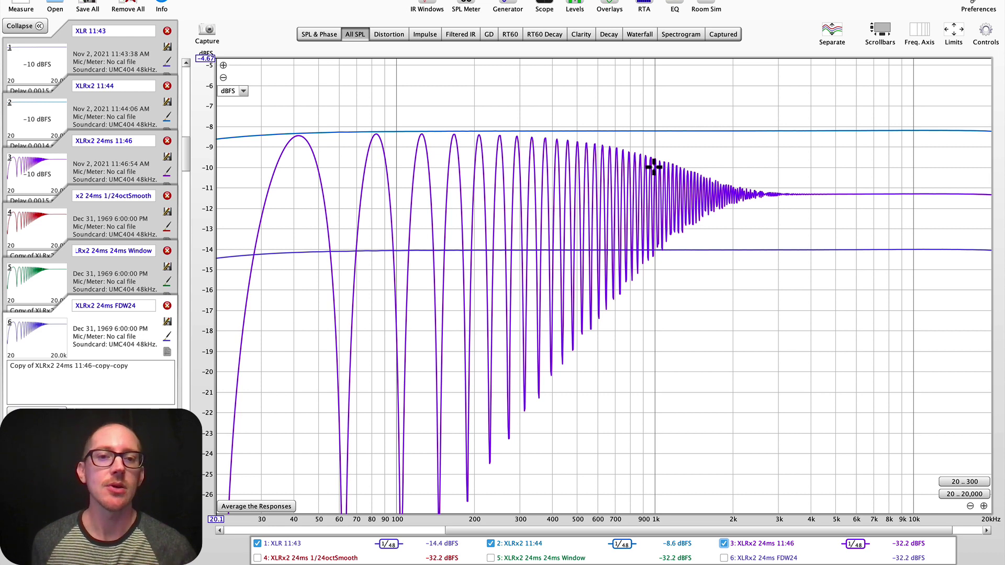
pyautogui.click(655, 155)
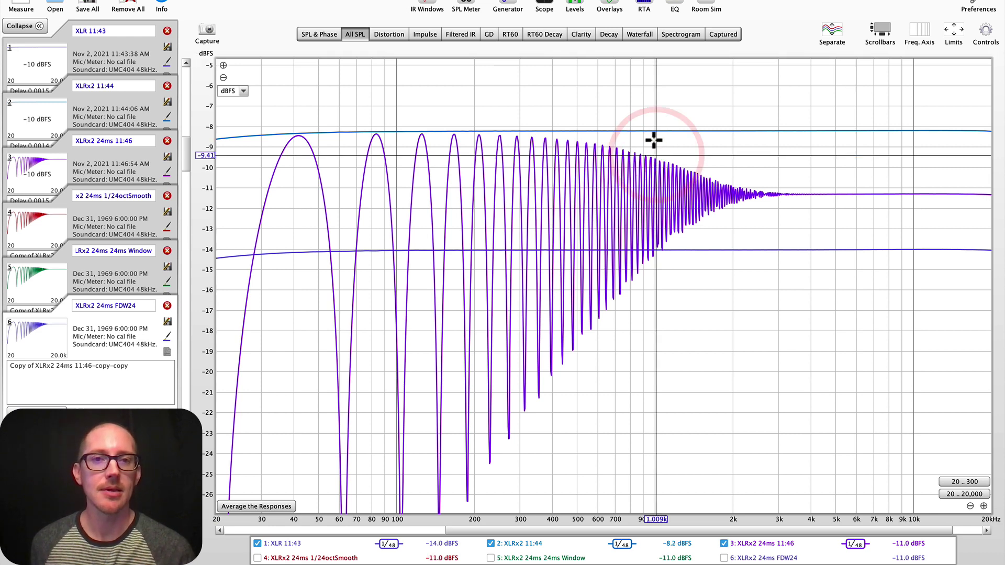
pyautogui.click(653, 140)
pyautogui.click(655, 129)
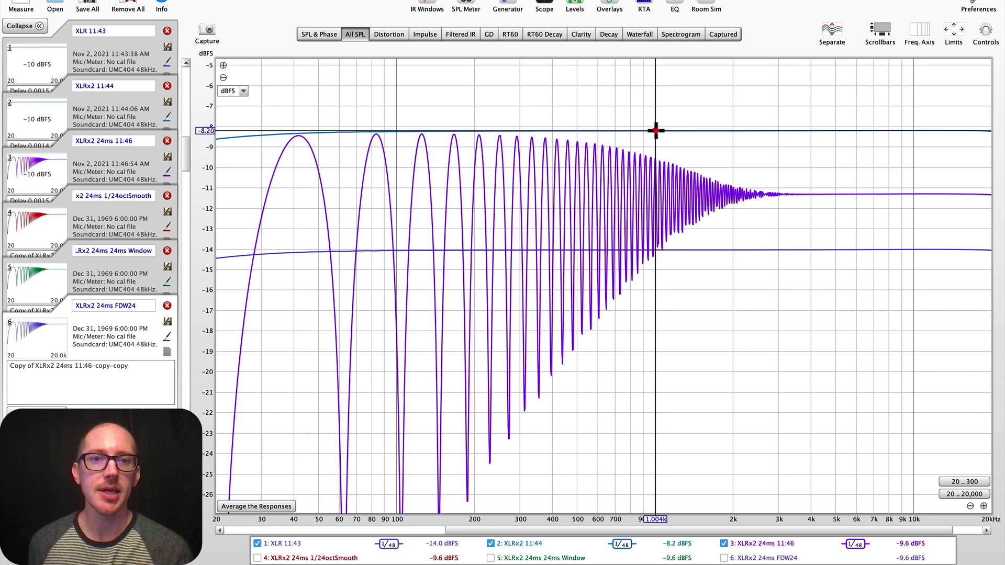
pyautogui.click(654, 145)
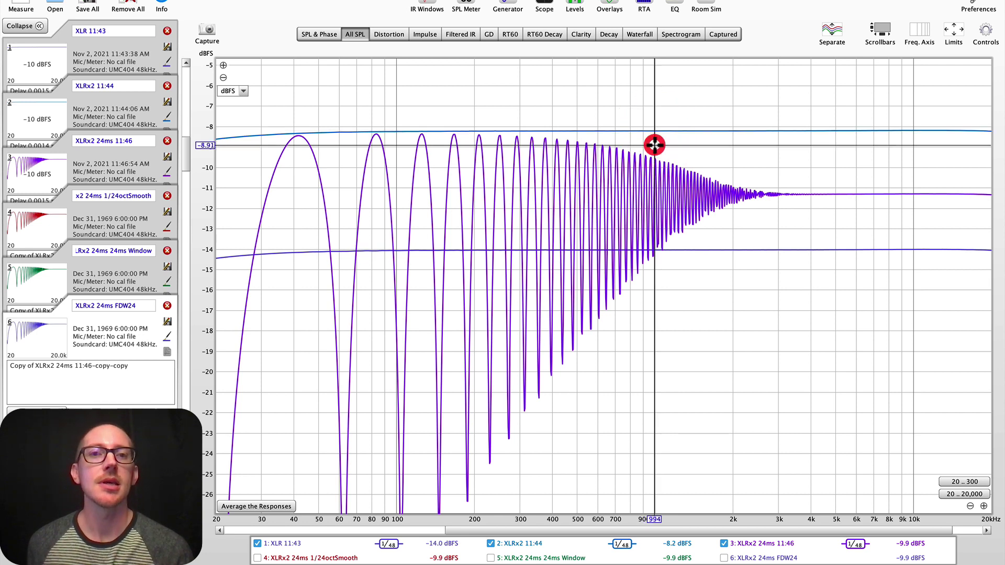
pyautogui.click(655, 145)
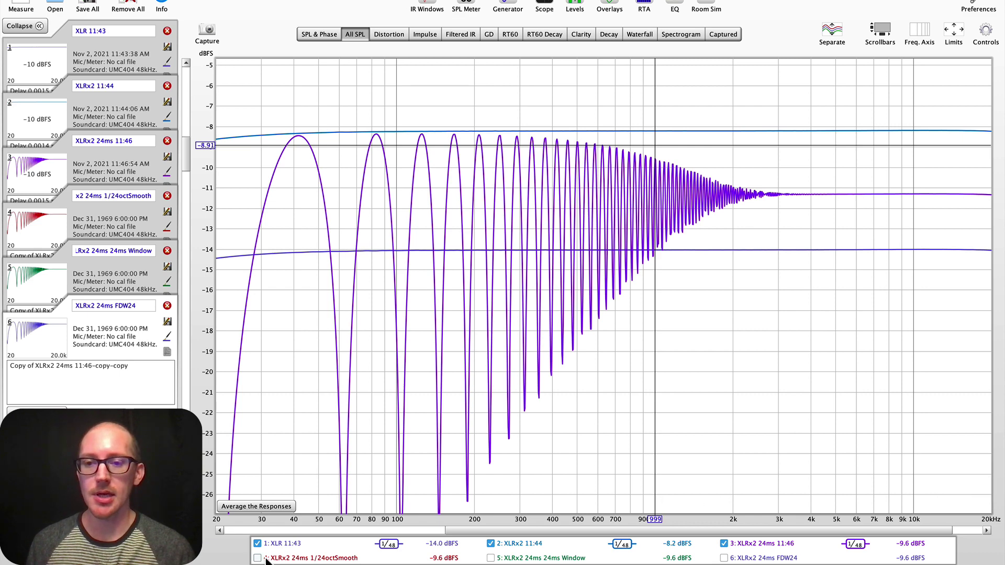
# - Toggle the 1/24octSmooth trace to compare, then clear all traces and show it alone
pyautogui.click(261, 558)
pyautogui.click(267, 559)
pyautogui.click(267, 559)
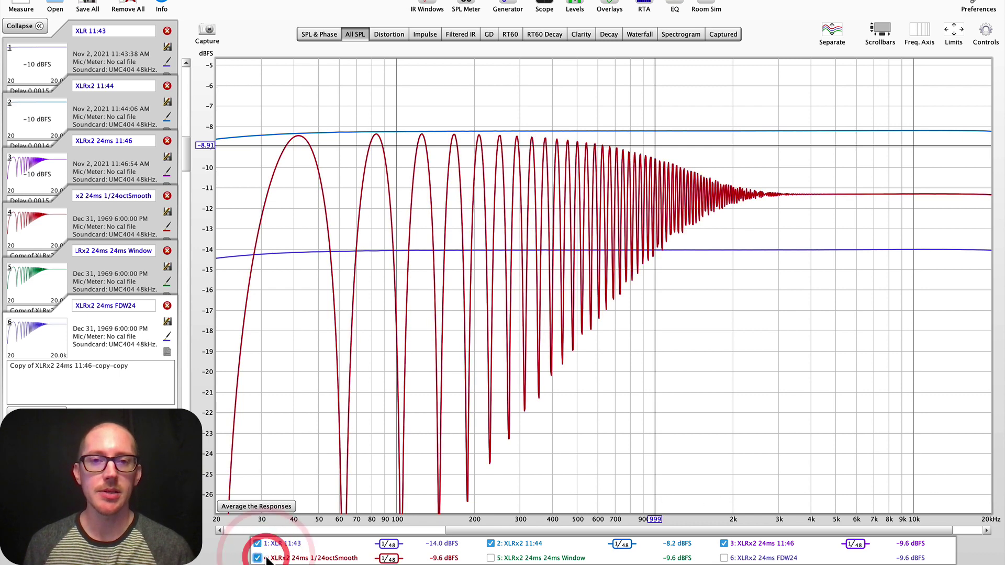
pyautogui.click(267, 558)
pyautogui.click(267, 558)
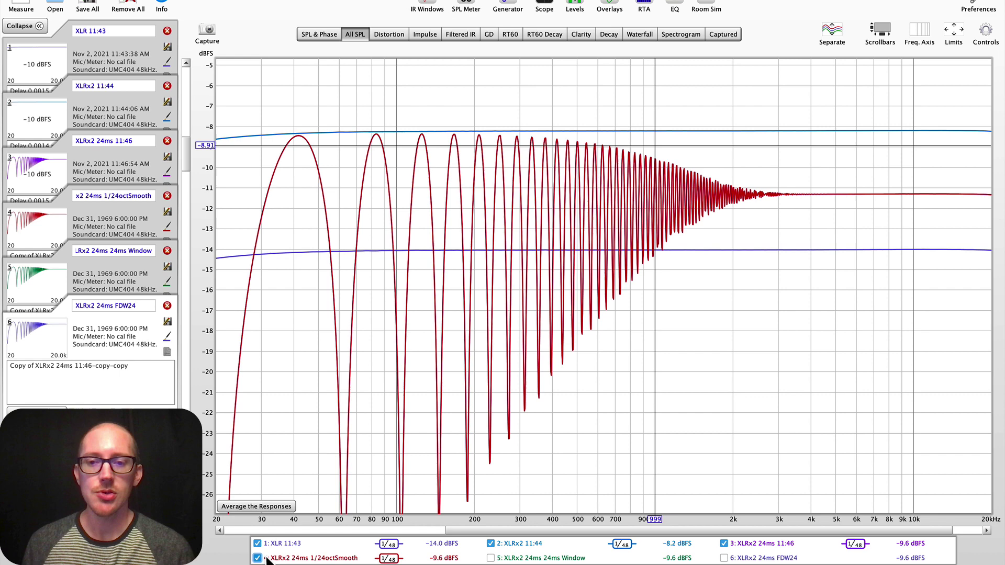
pyautogui.rightClick(267, 558)
pyautogui.click(301, 559)
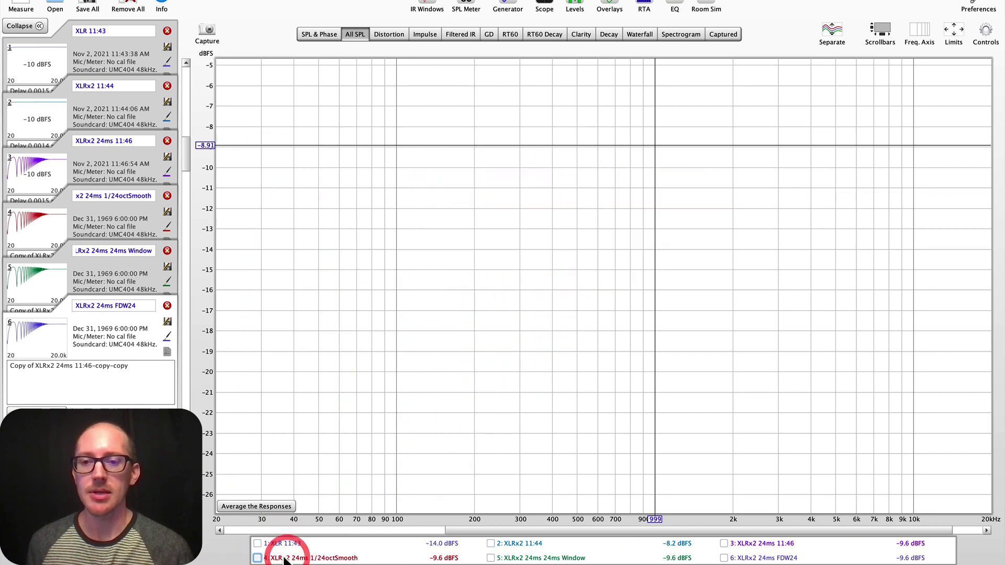
pyautogui.click(267, 558)
# - Apply 1/24-octave smoothing to the measurement and read its level near 1 kHz
pyautogui.click(984, 41)
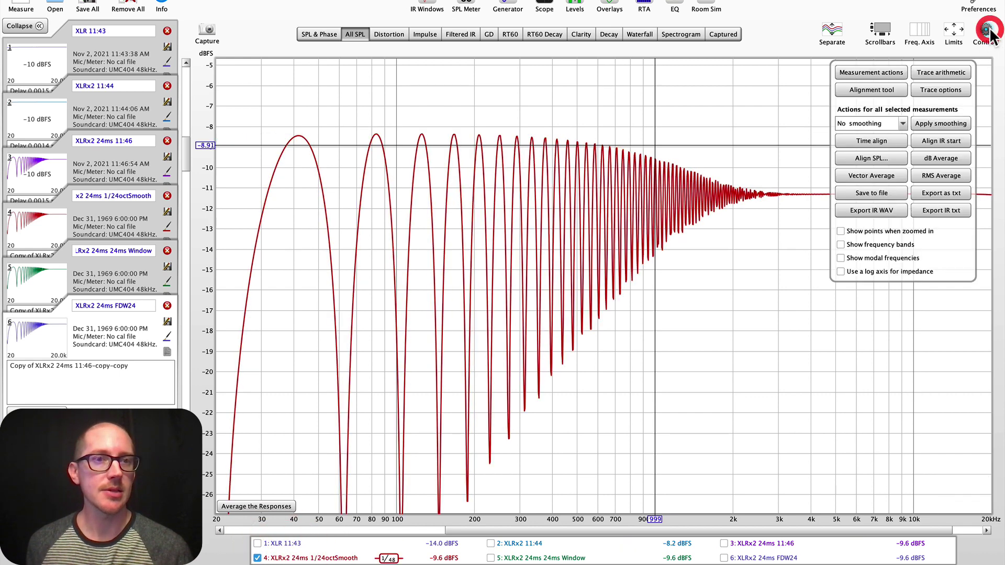
pyautogui.click(893, 123)
pyautogui.click(872, 154)
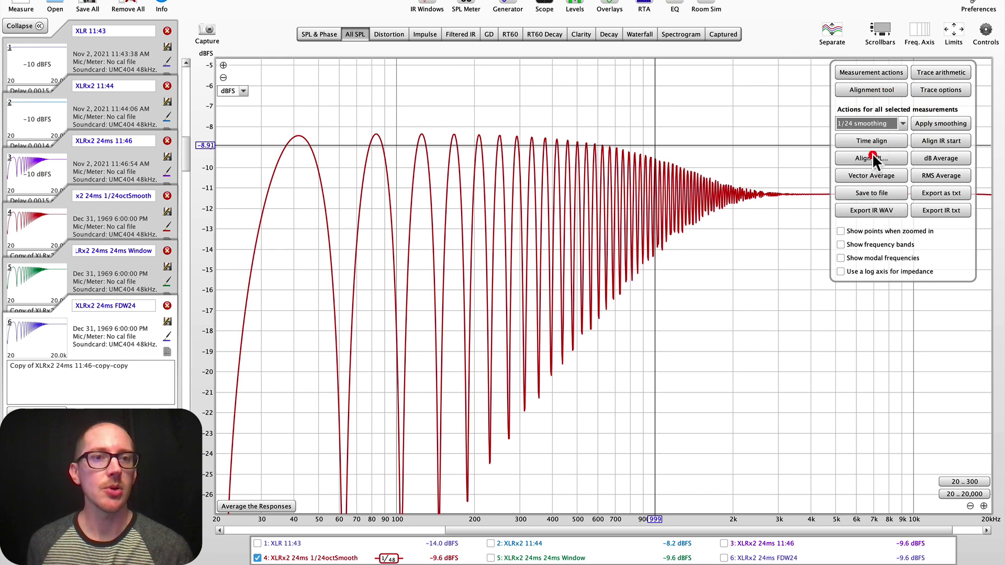
pyautogui.click(941, 125)
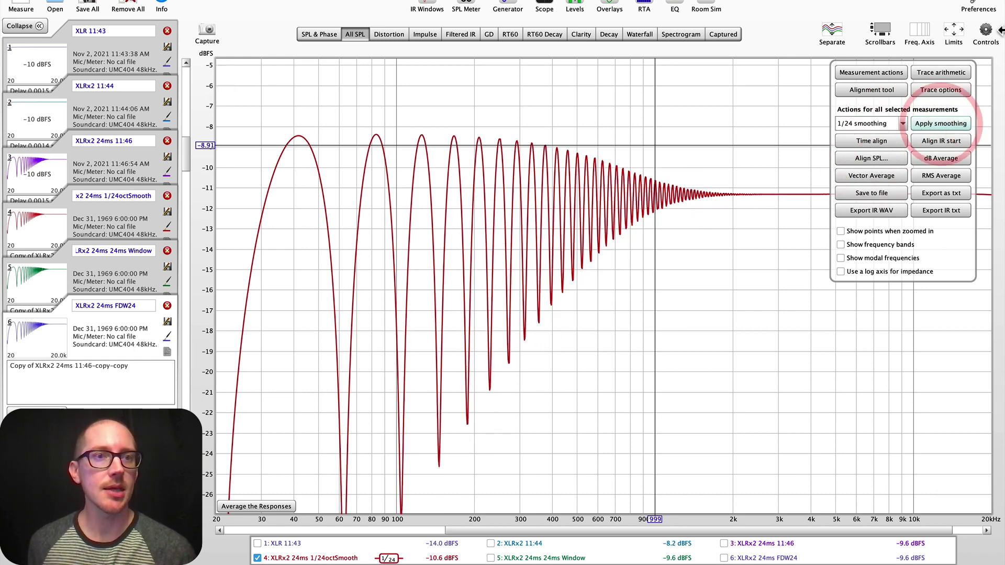
pyautogui.click(986, 31)
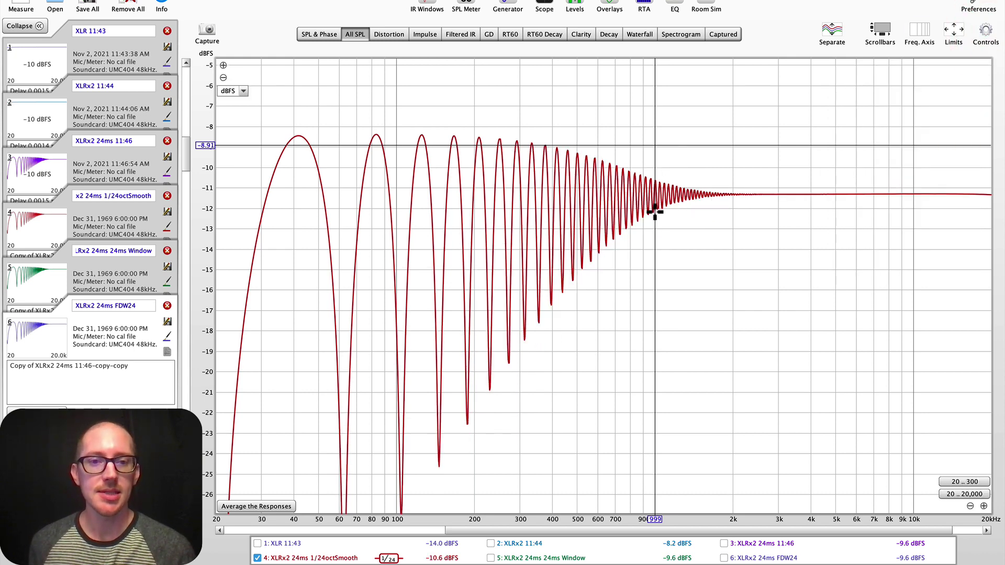
pyautogui.click(656, 179)
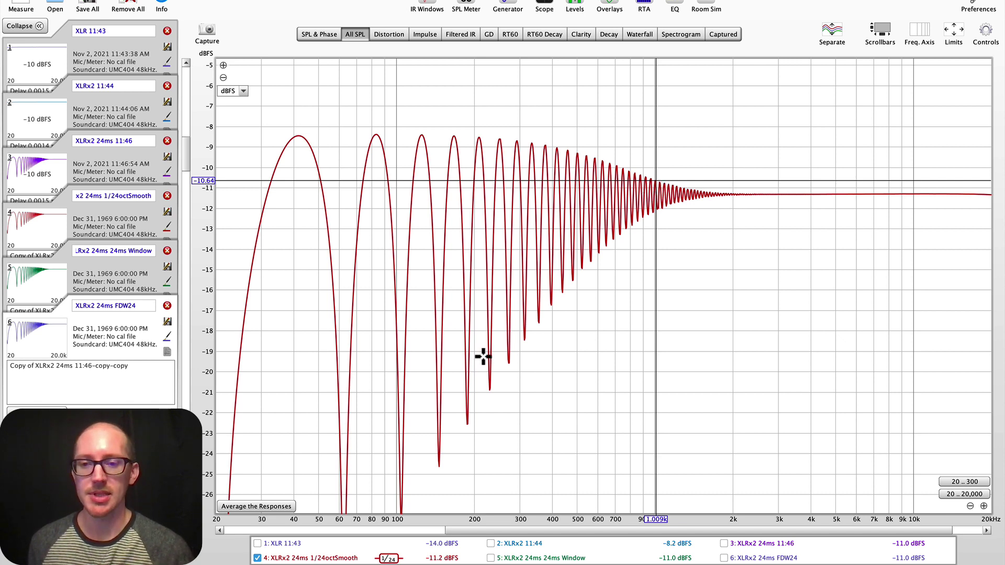
# - Show XLRx2 24ms 11:46 and the 24ms Window trace, hiding the 1/24octSmooth trace
pyautogui.click(724, 544)
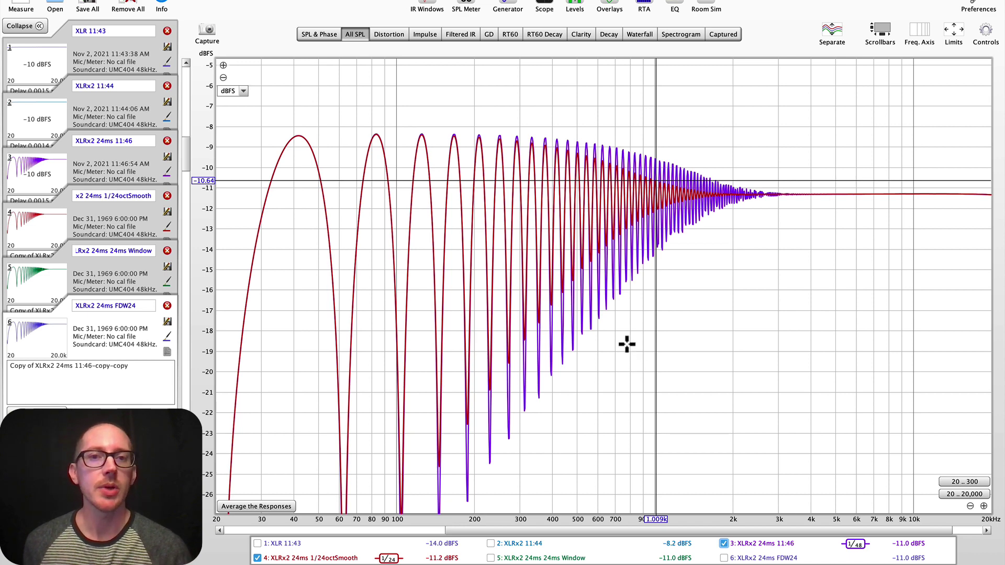
pyautogui.click(288, 558)
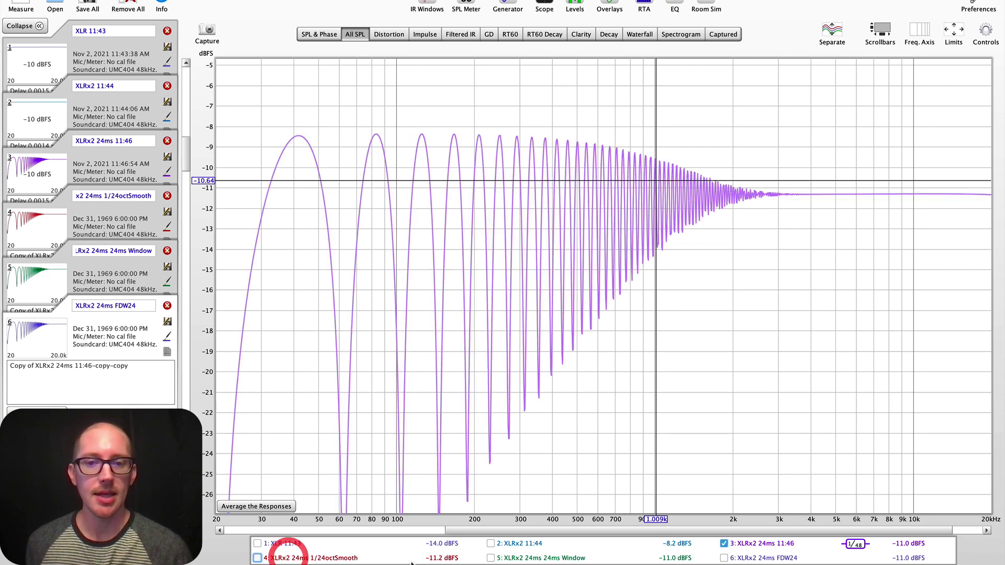
pyautogui.click(526, 560)
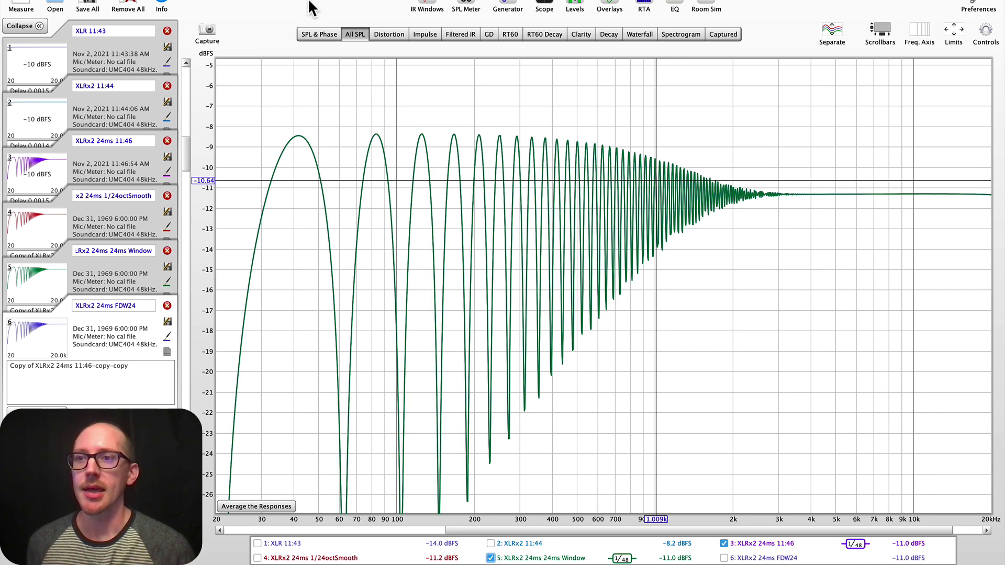
# - Set the IR right window to 24 ms and check its edge on the Impulse graph
pyautogui.click(425, 6)
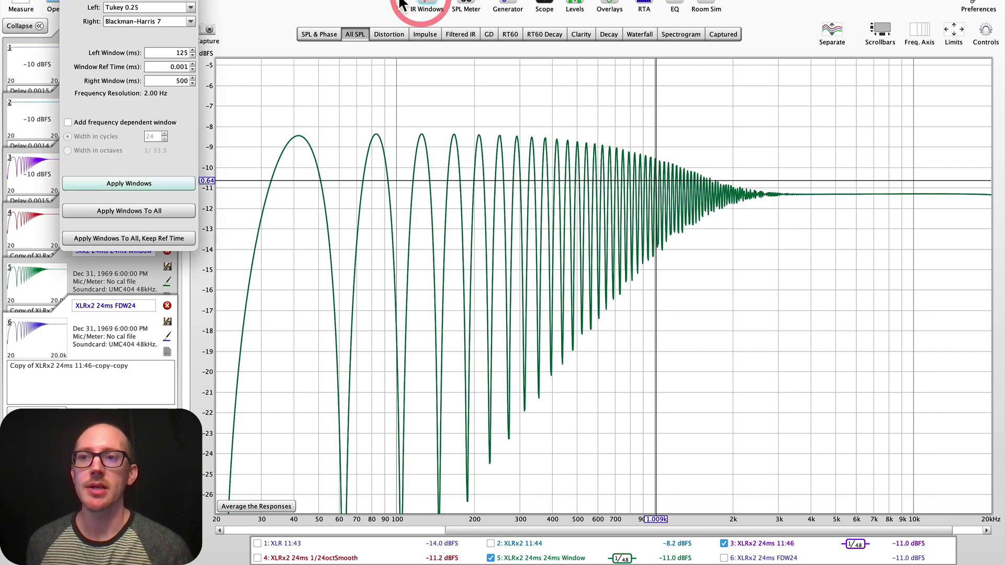
pyautogui.click(182, 81)
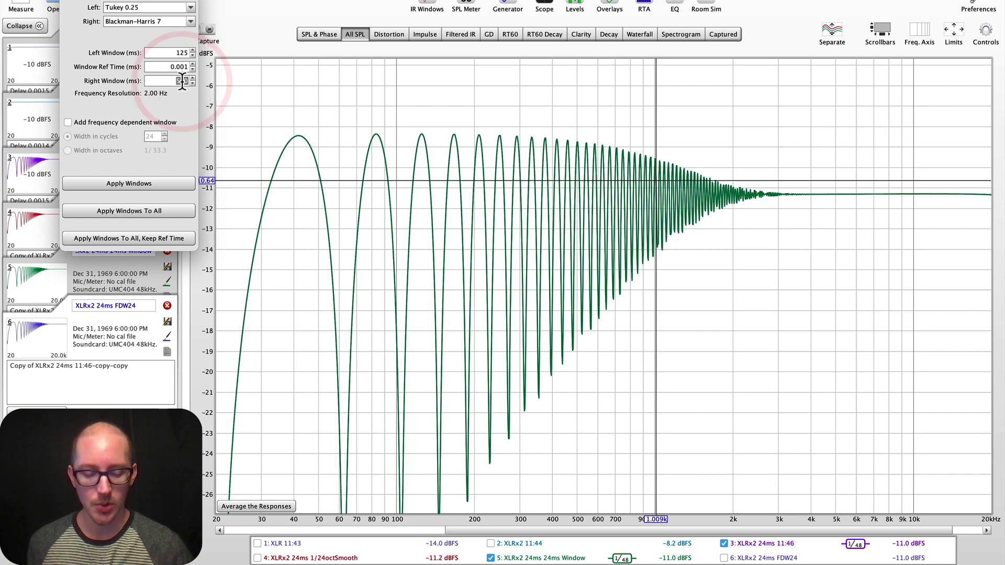
pyautogui.write('24')
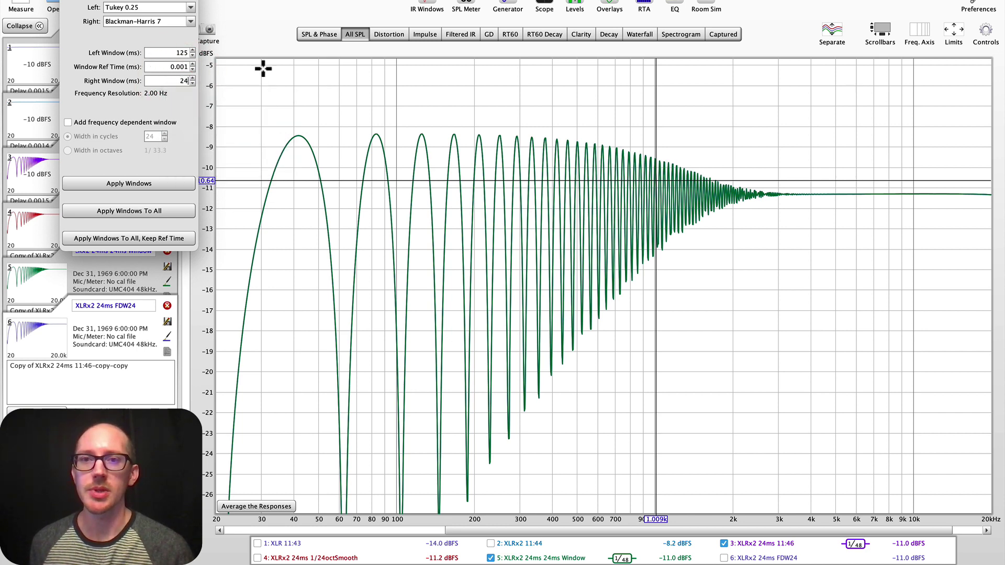
pyautogui.click(429, 34)
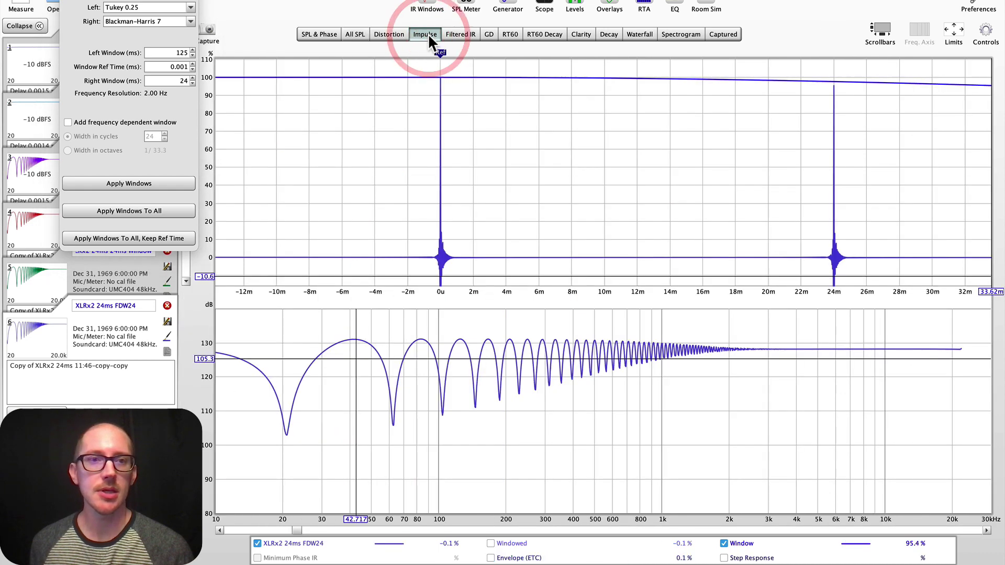
pyautogui.write('4')
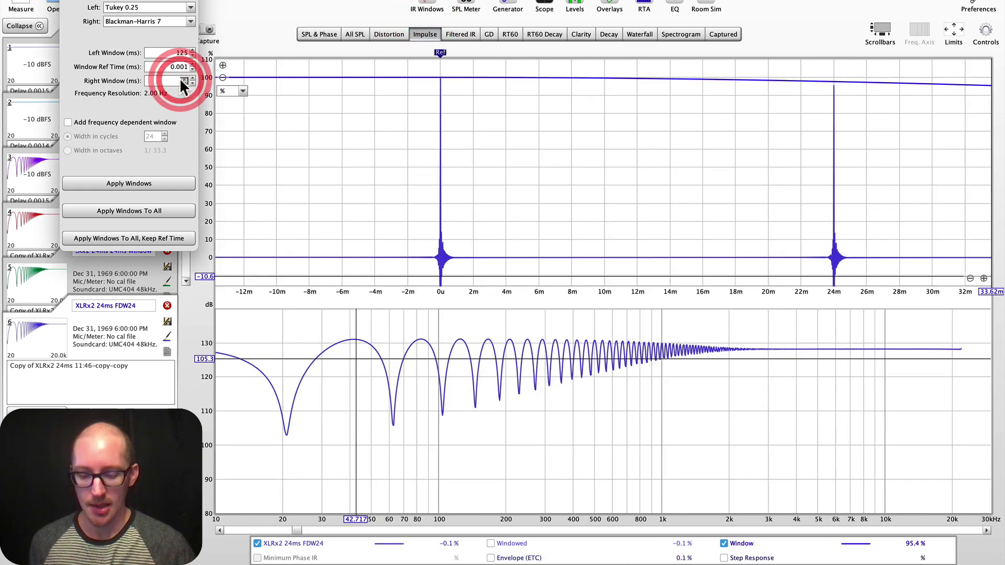
pyautogui.press('Return')
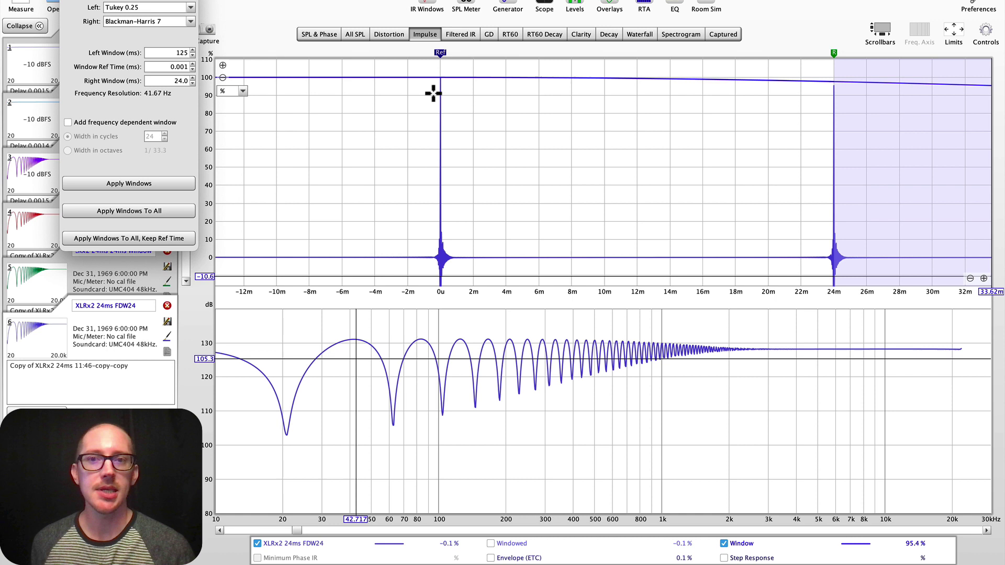
pyautogui.click(834, 129)
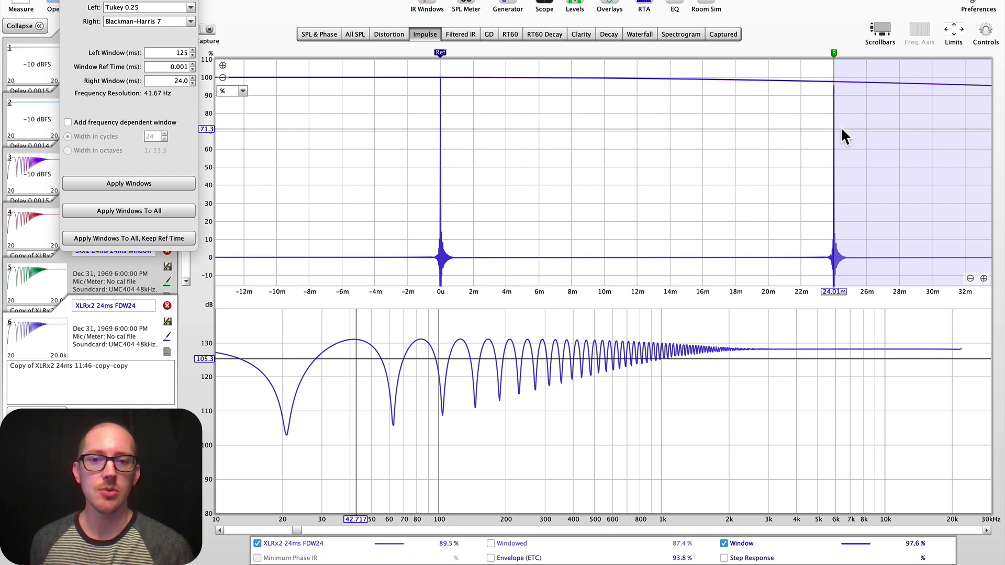
# - Apply the 24 ms window in the IR Windows dialog to recalculate the response
pyautogui.click(144, 181)
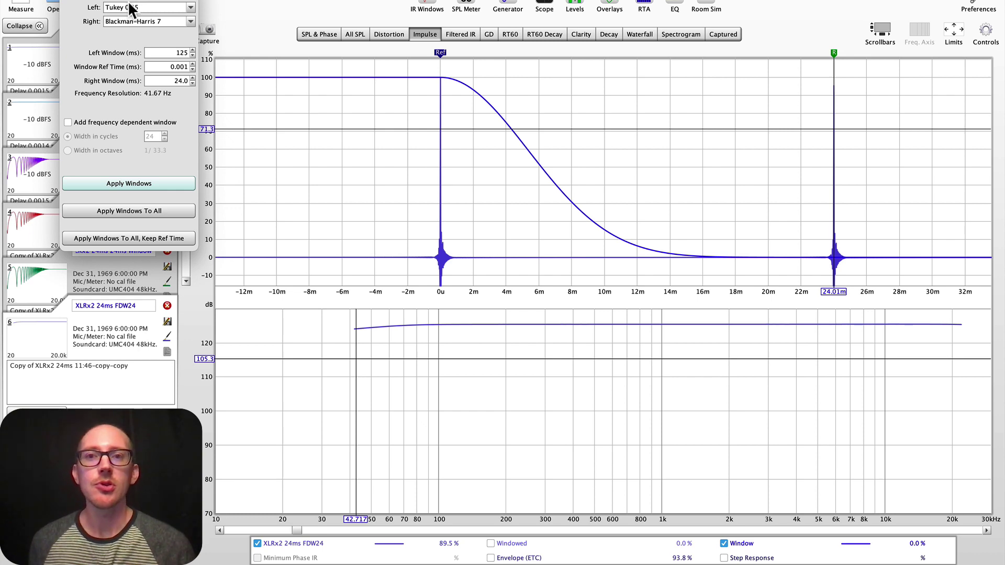
# - View the 1/24-octave echo threshold passage in the book reader, then return to REW
pyautogui.press('super+Tab')
pyautogui.click(299, 272)
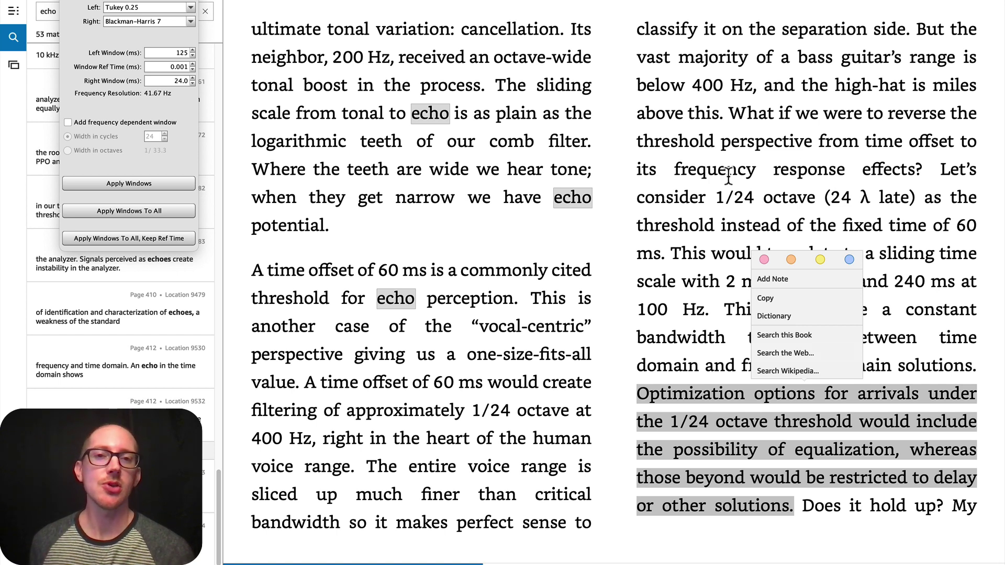
pyautogui.press('super+Tab')
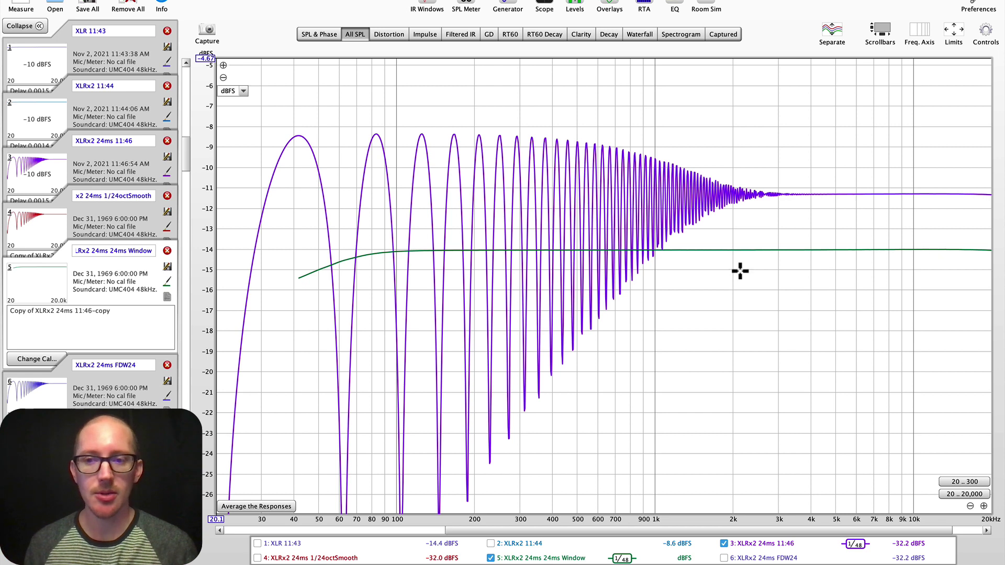
# - Toggle the XLR 11:43 trace on and off to compare it, leaving it hidden
pyautogui.click(258, 543)
pyautogui.click(258, 544)
pyautogui.click(259, 543)
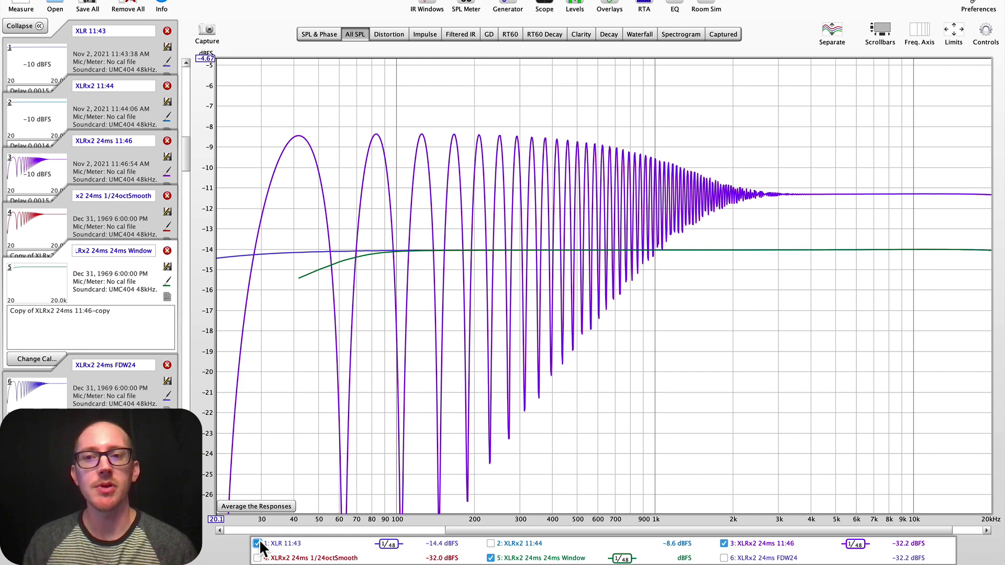
pyautogui.click(258, 544)
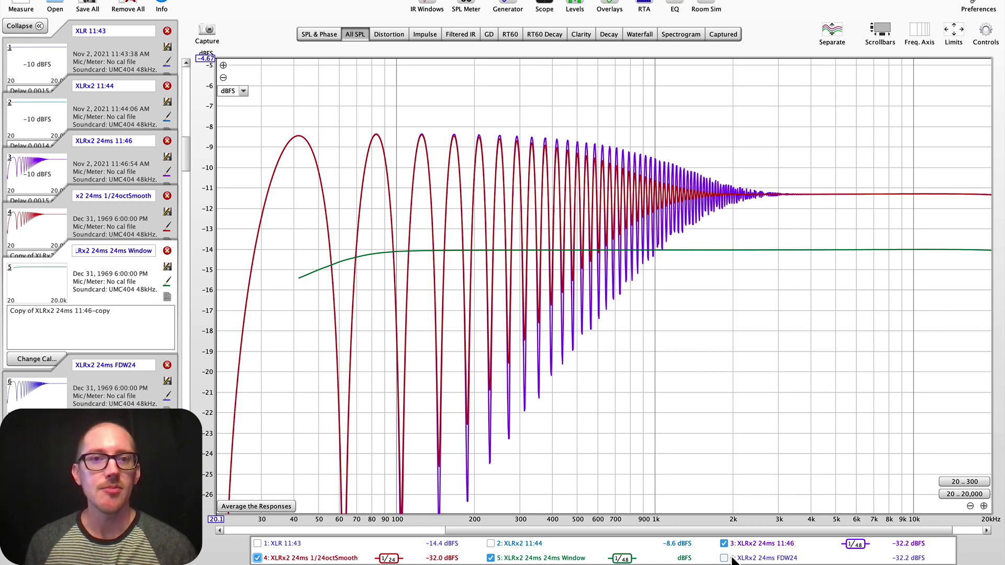
# - Show XLRx2 24ms FDW24 and hide the 24ms Window, 1/24octSmooth and XLRx2 24ms 11:46 traces
pyautogui.click(731, 559)
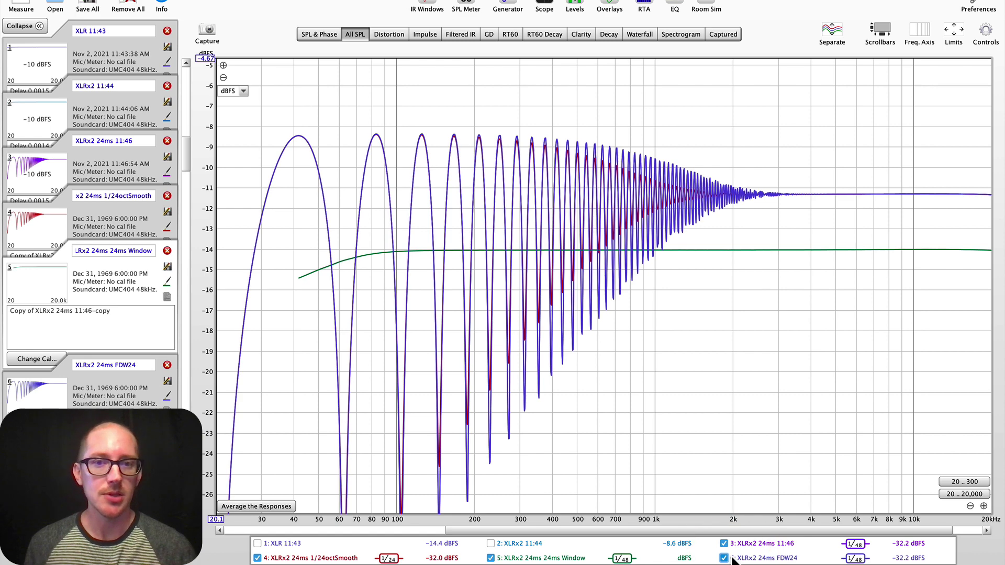
pyautogui.click(494, 558)
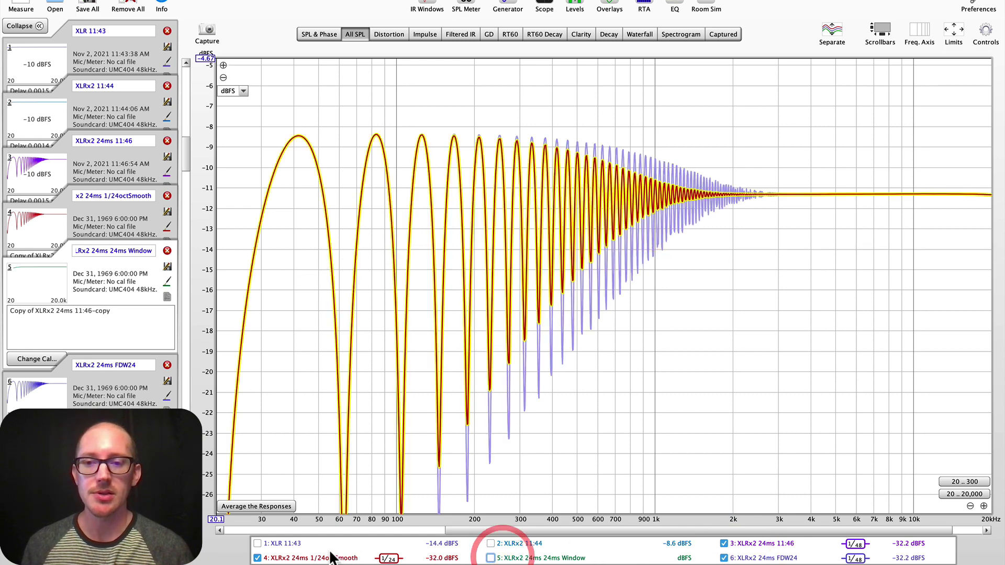
pyautogui.click(325, 558)
pyautogui.click(747, 543)
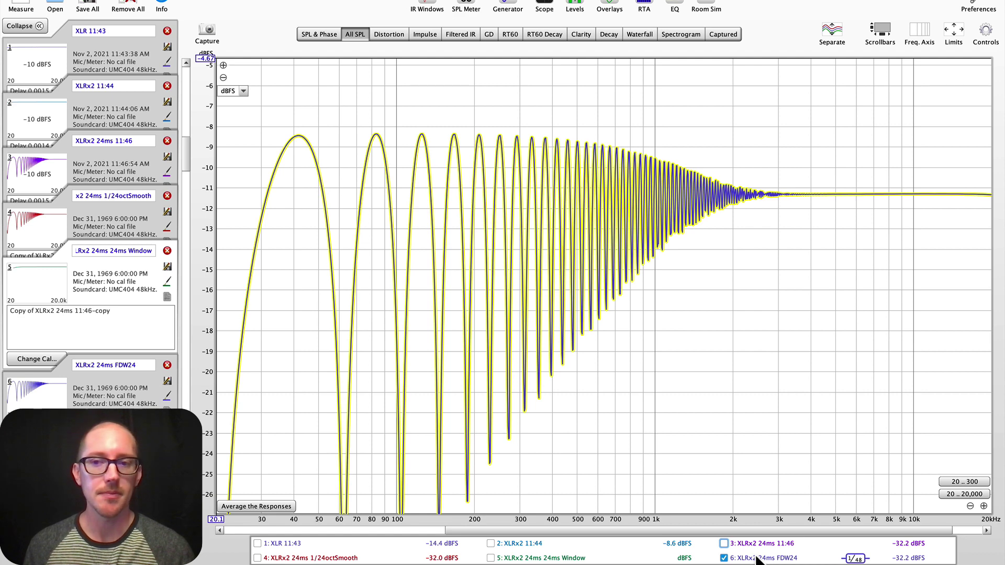
# - For the FDW24 measurement, enable a frequency dependent window of 24 cycles in IR Windows
pyautogui.click(112, 376)
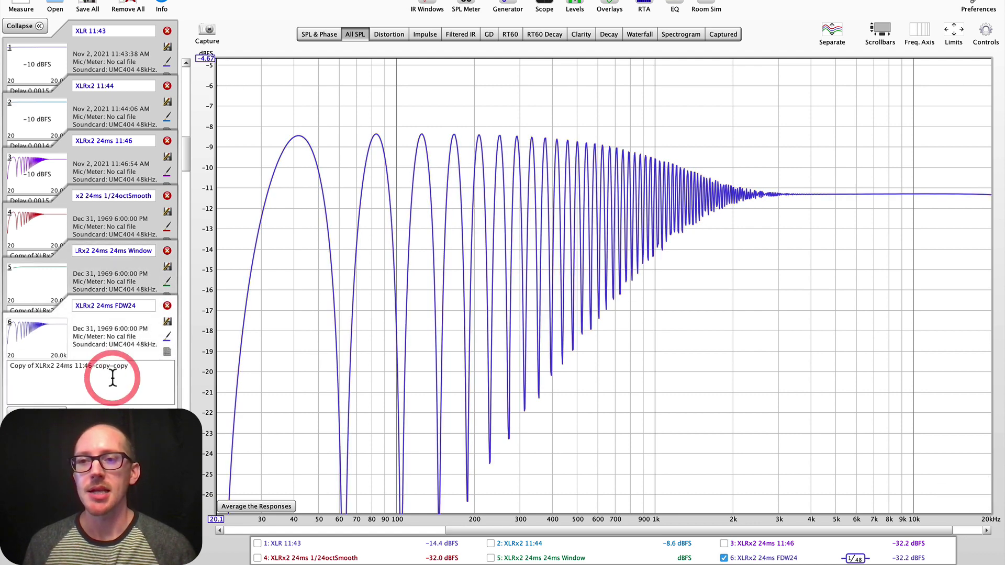
pyautogui.click(427, 5)
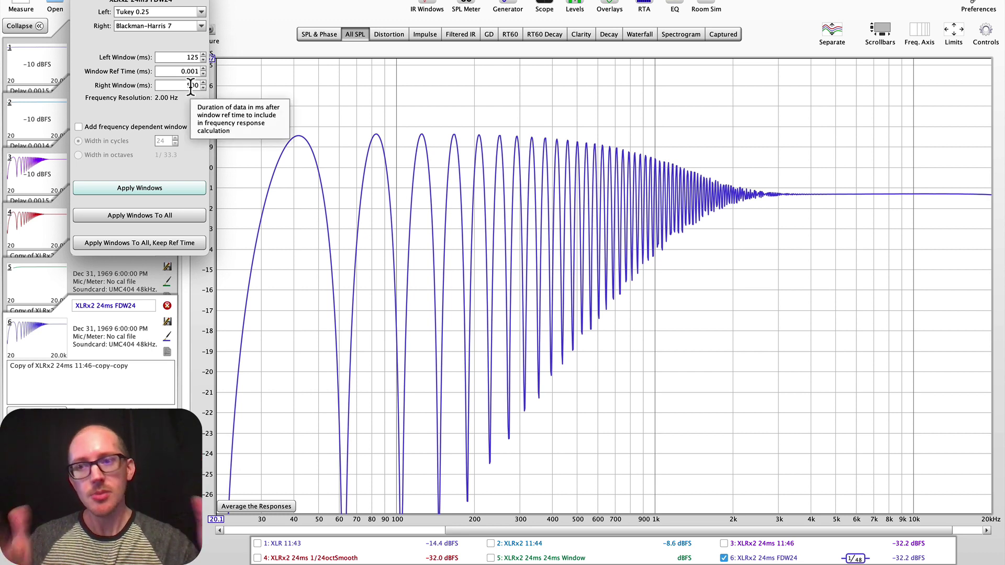
pyautogui.click(112, 130)
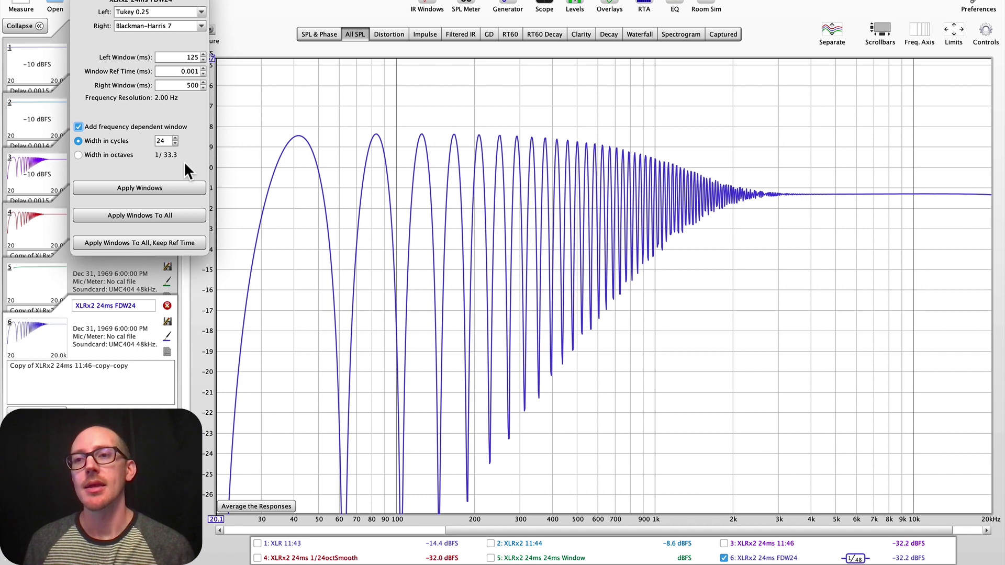
# - Apply the 24-cycle window to FDW24, then overlay the 1/24octSmooth, XLR 11:43 and XLRx2 11:44 traces
pyautogui.click(149, 188)
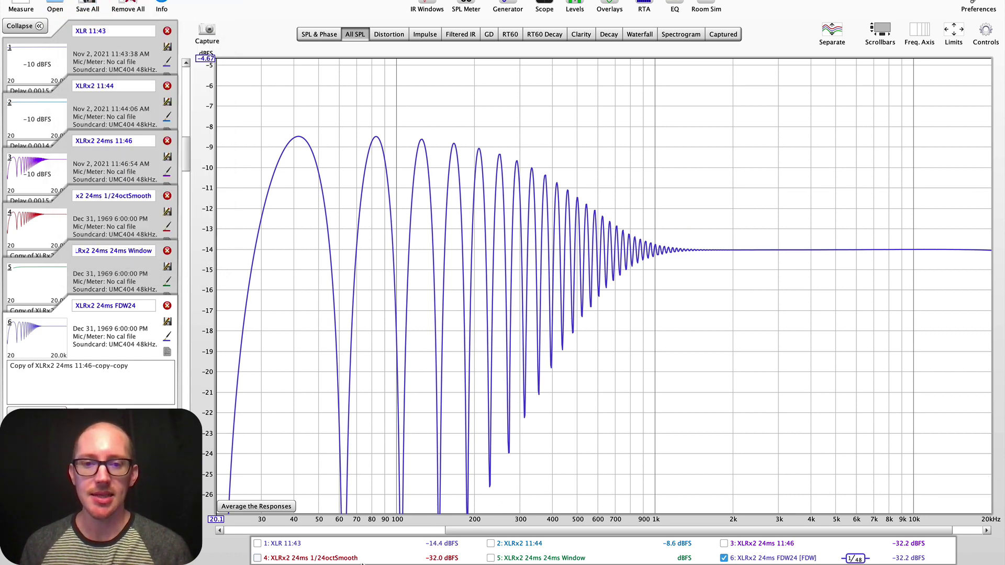
pyautogui.click(257, 559)
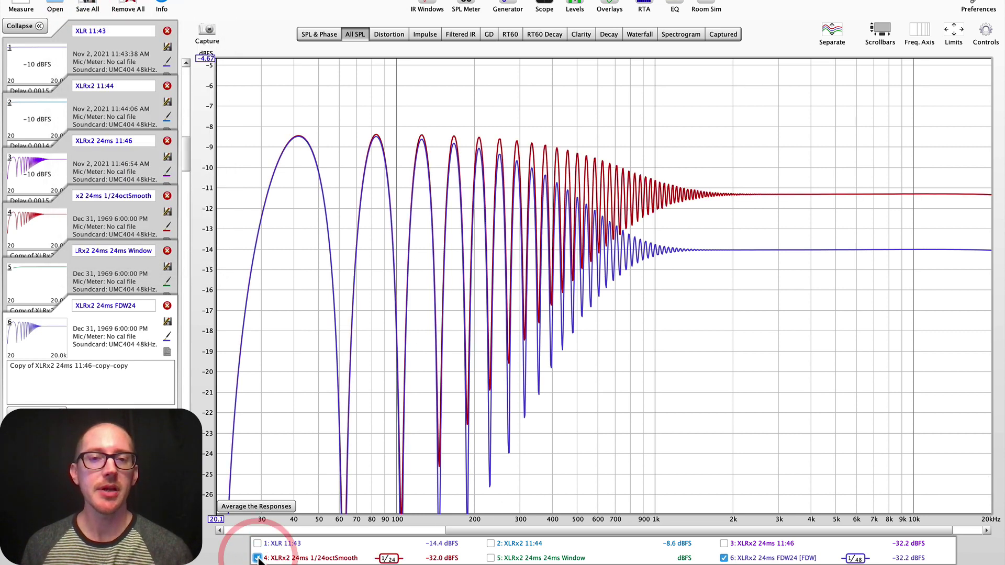
pyautogui.click(258, 558)
pyautogui.click(258, 559)
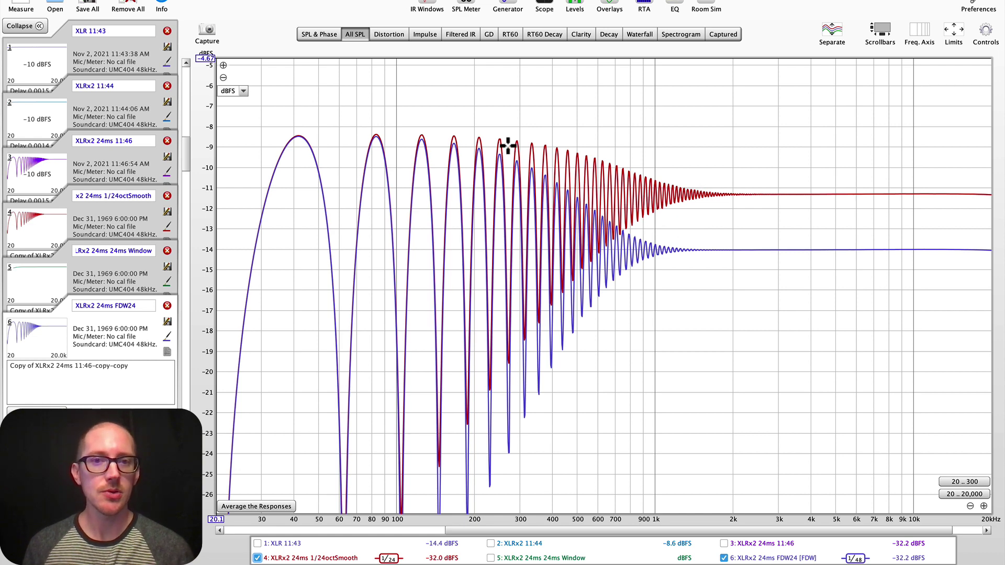
pyautogui.click(279, 546)
pyautogui.click(520, 545)
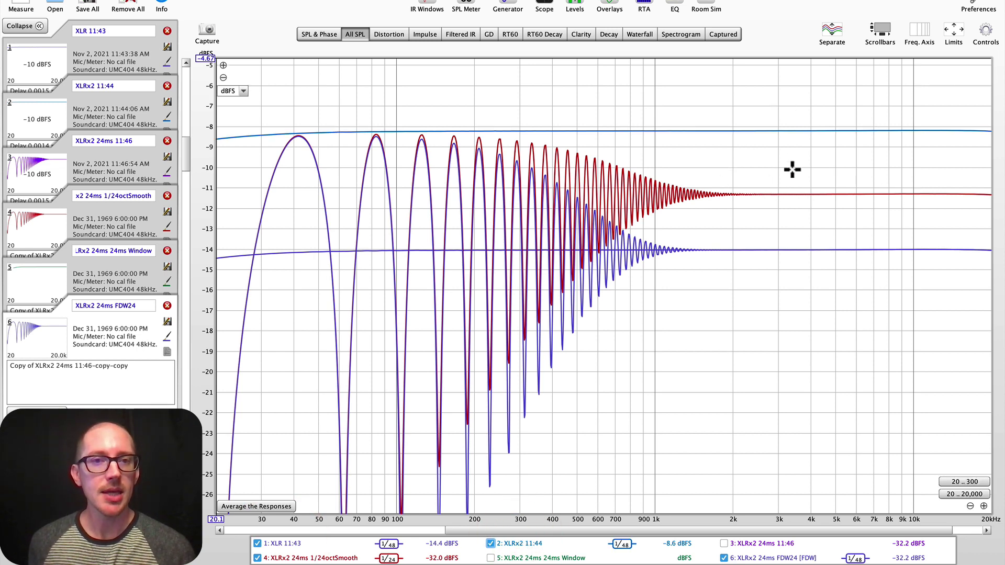
pyautogui.hotkey('ctrl', 'shift', 'a')
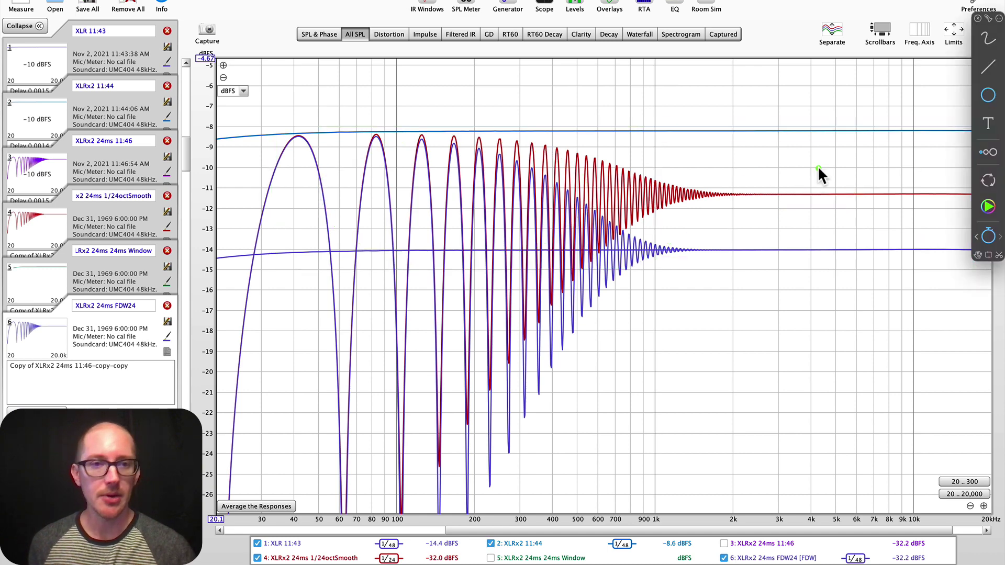
pyautogui.press('a')
pyautogui.press('c')
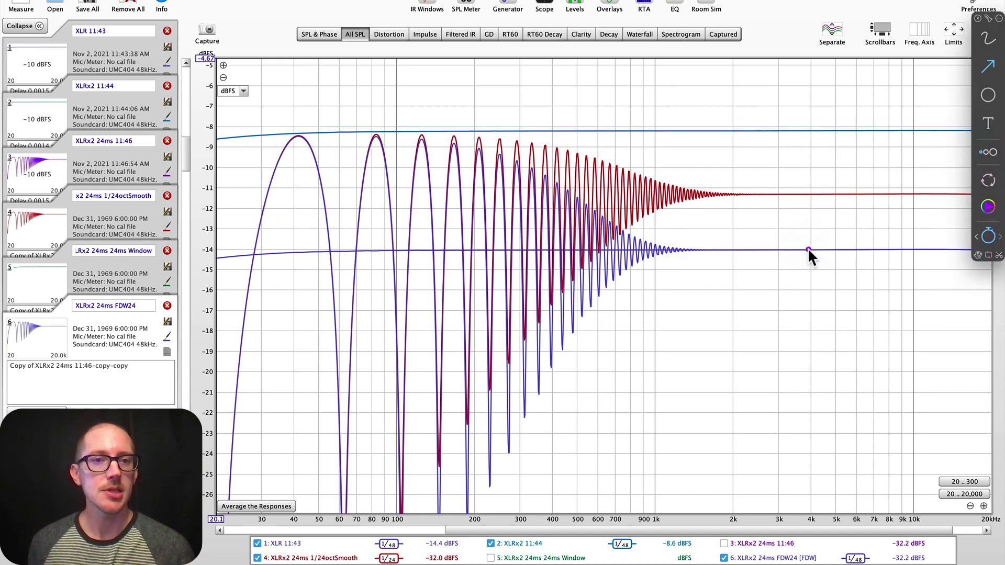
pyautogui.moveTo(808, 250); pyautogui.dragTo(810, 197)
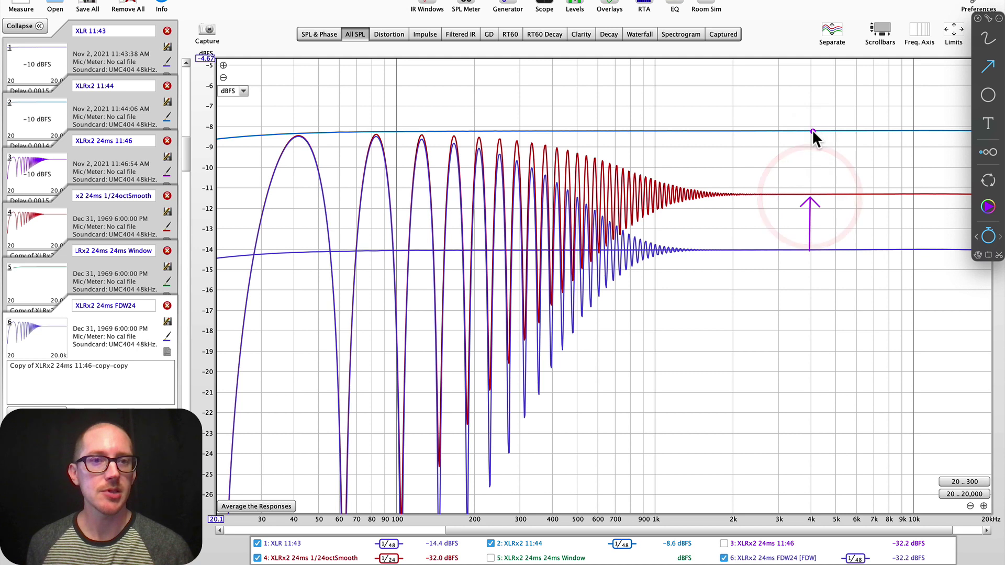
pyautogui.moveTo(812, 130); pyautogui.dragTo(811, 189)
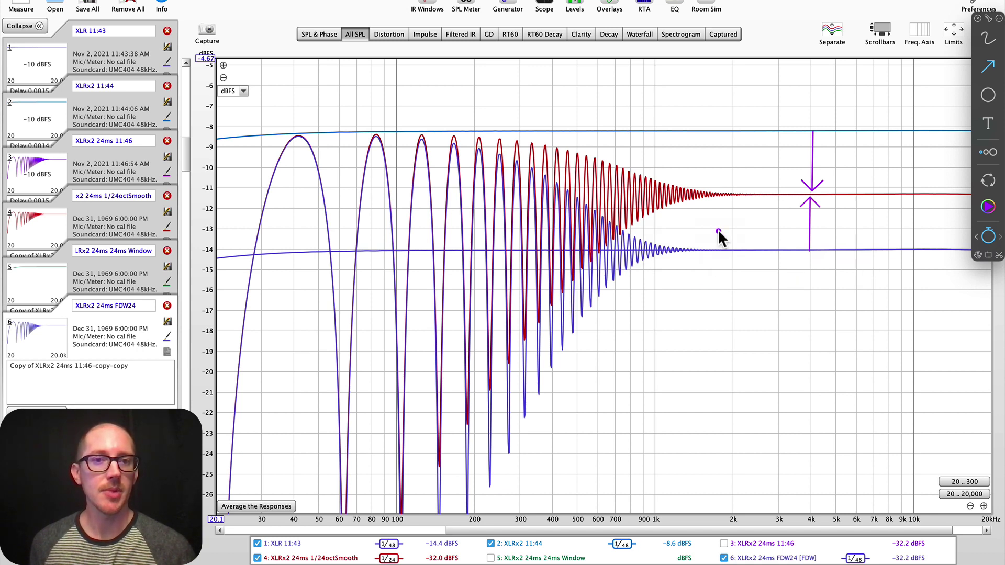
pyautogui.press('Escape')
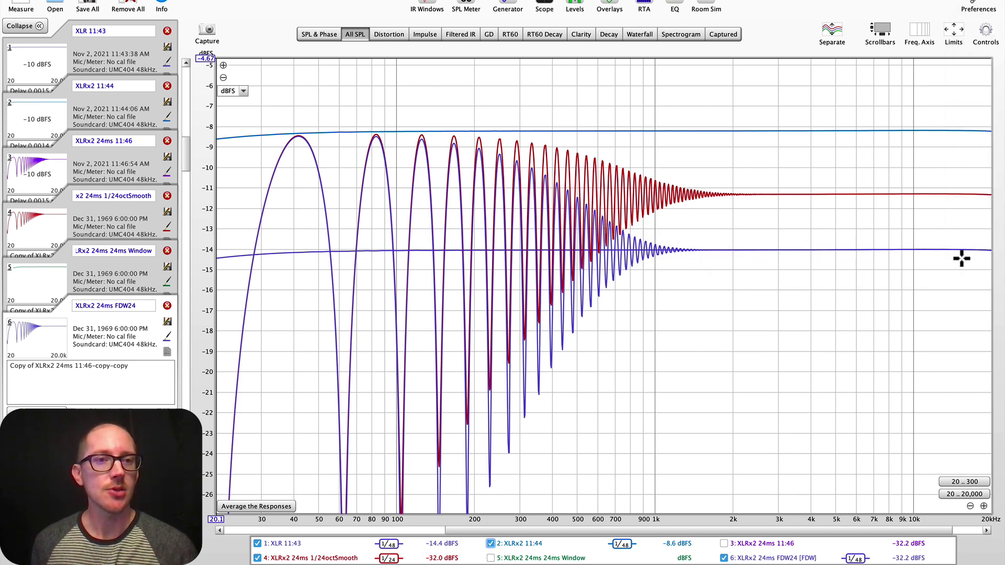
pyautogui.press('ctrl+super+a')
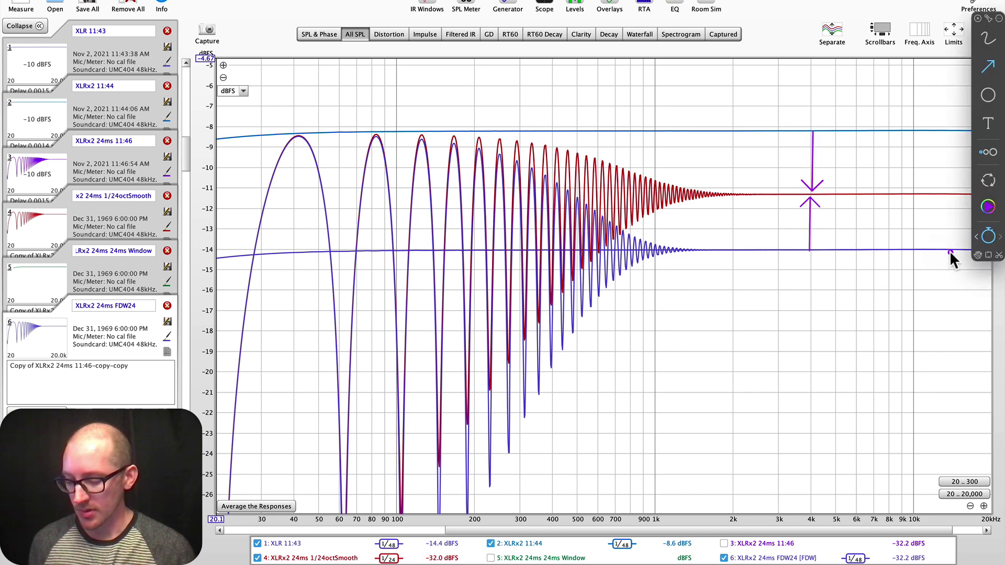
pyautogui.click(667, 229)
pyautogui.moveTo(656, 228)
pyautogui.mouseDown()
pyautogui.moveTo(760, 261)
pyautogui.moveTo(982, 271)
pyautogui.mouseUp()
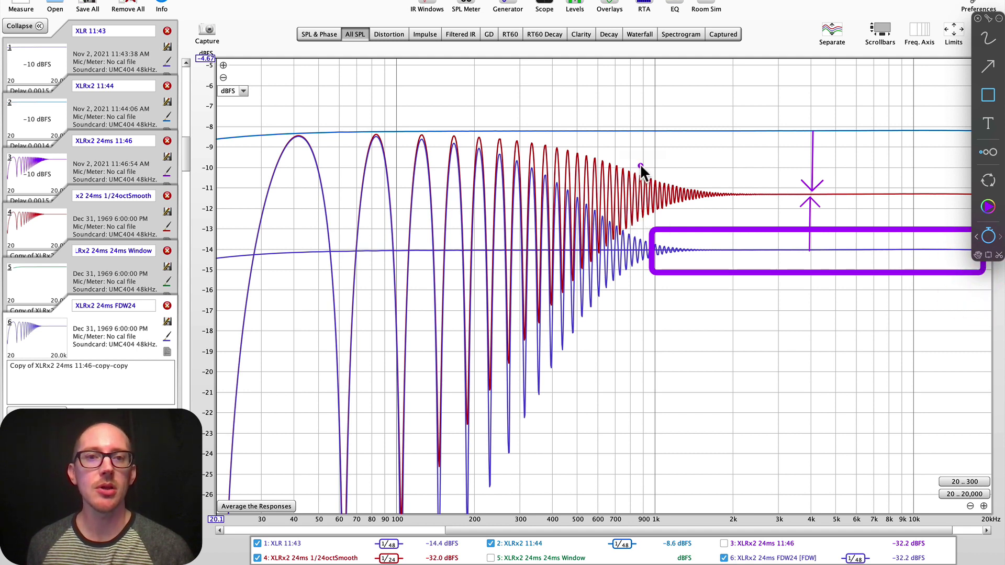
pyautogui.moveTo(636, 146)
pyautogui.mouseDown()
pyautogui.moveTo(365, 253)
pyautogui.moveTo(266, 270)
pyautogui.mouseUp()
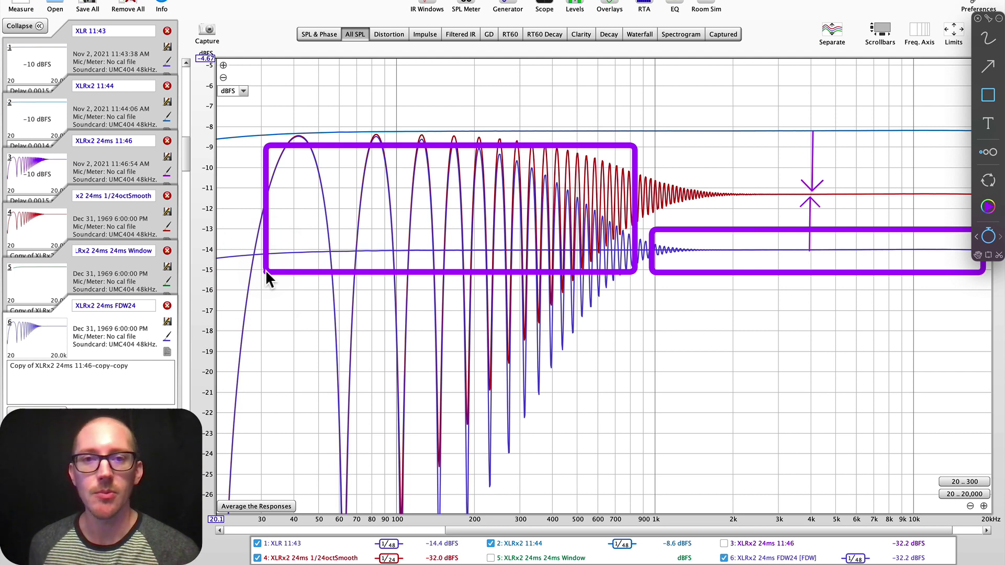
pyautogui.press('Escape')
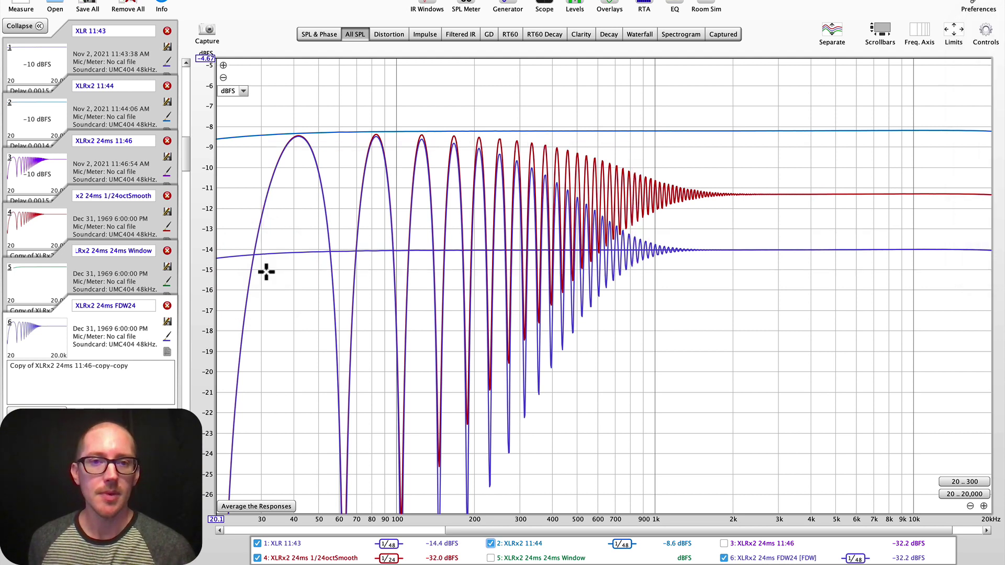
pyautogui.press('super+shift+a')
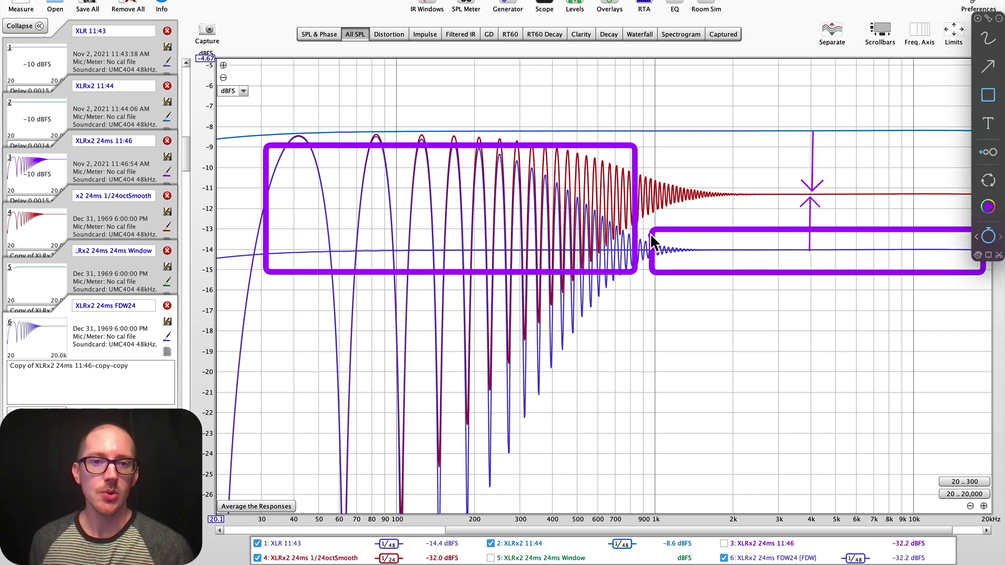
# - Clear old annotations and draw straight lines along the blue and red traces' peak envelopes
pyautogui.click(650, 234)
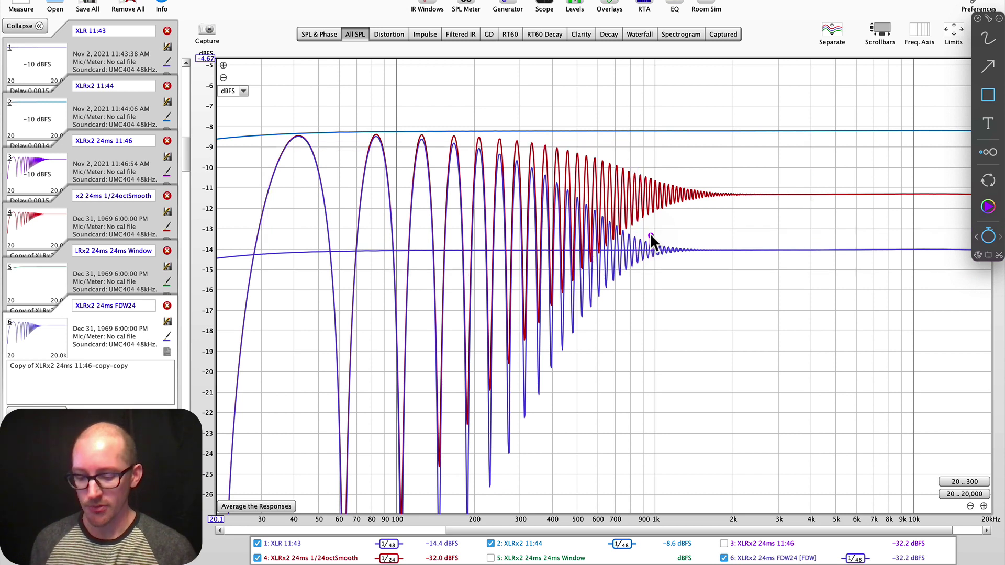
pyautogui.press('l')
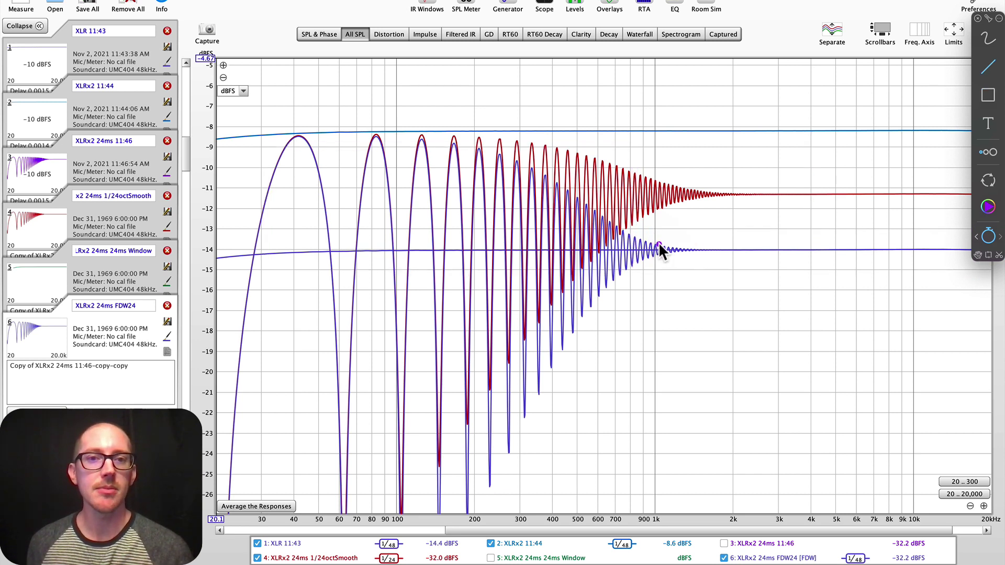
pyautogui.moveTo(658, 243)
pyautogui.mouseDown()
pyautogui.moveTo(524, 164)
pyautogui.moveTo(407, 139)
pyautogui.mouseUp()
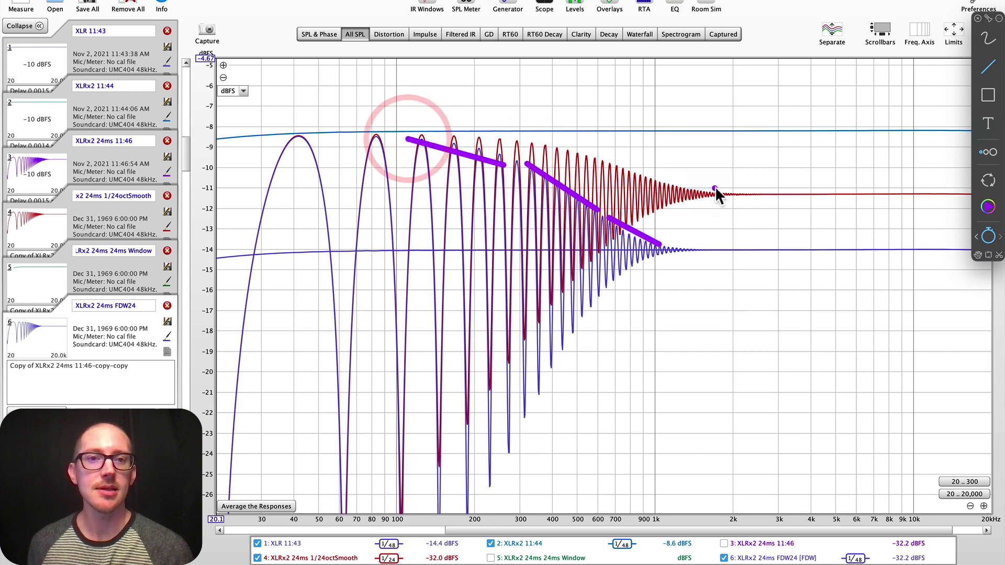
pyautogui.moveTo(645, 173); pyautogui.dragTo(496, 137)
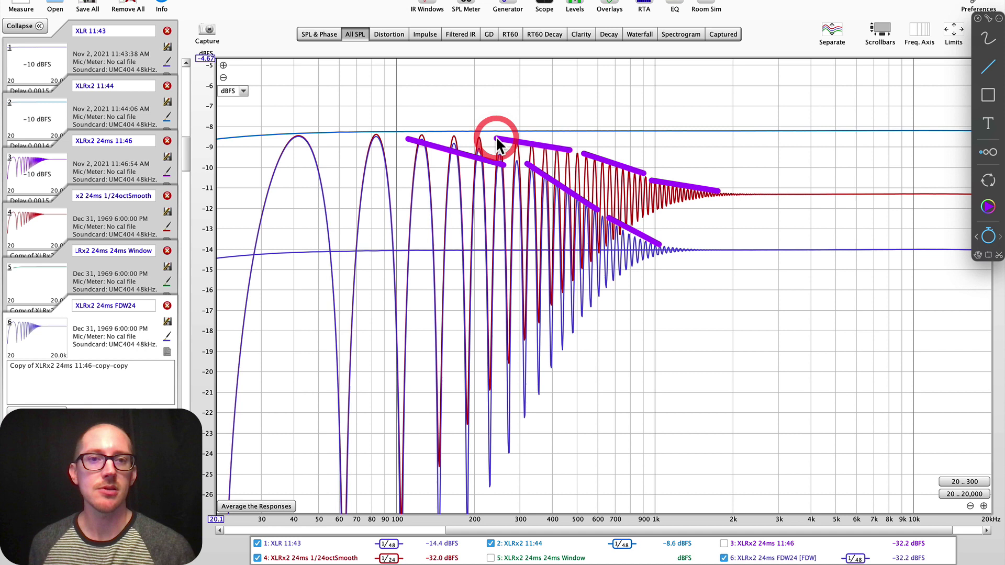
# - Show the XLRx2 24ms 24ms Window trace and put the annotations away
pyautogui.click(545, 558)
pyautogui.press('super+shift+a')
pyautogui.click(491, 558)
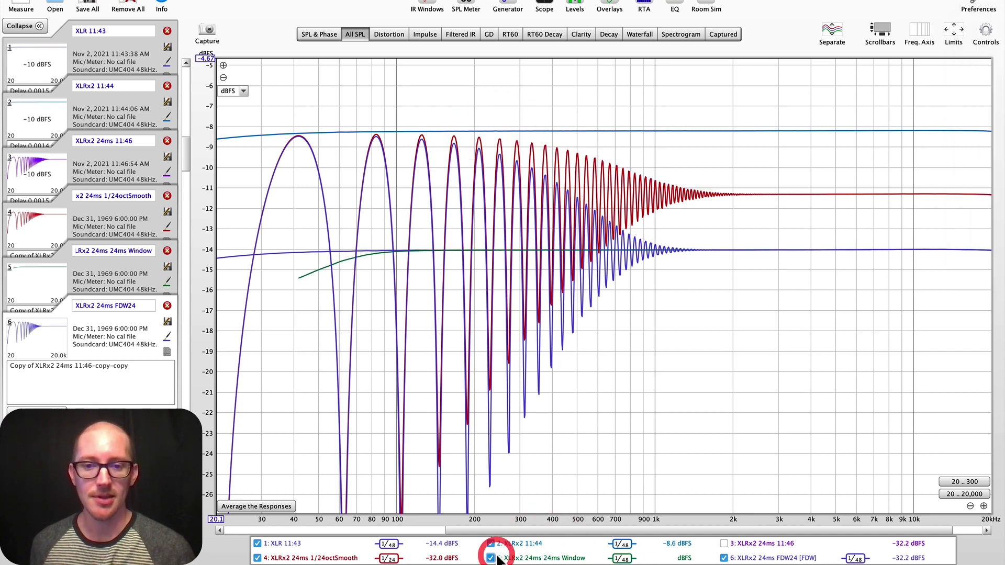
pyautogui.press('super+shift+a')
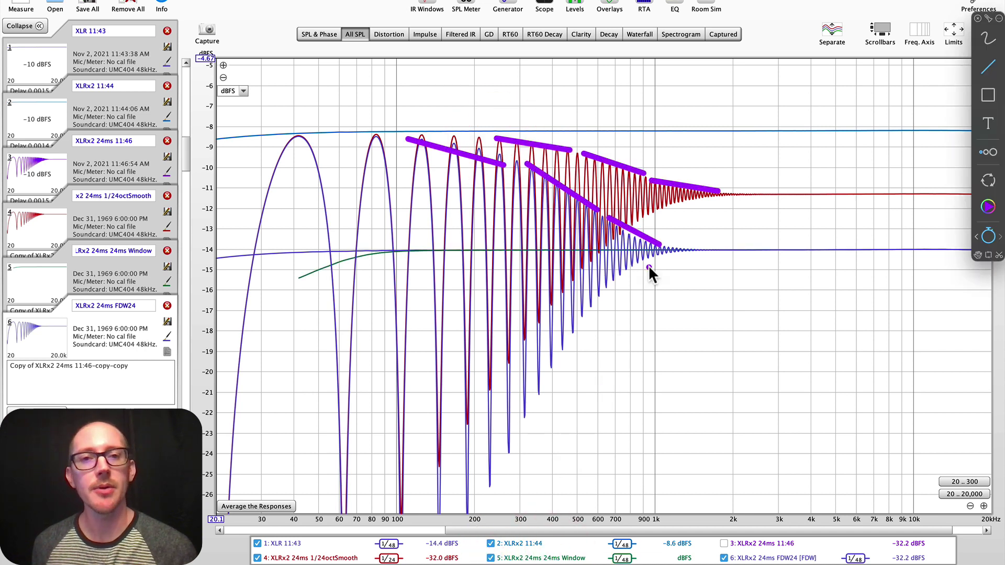
pyautogui.press('super+shift+a')
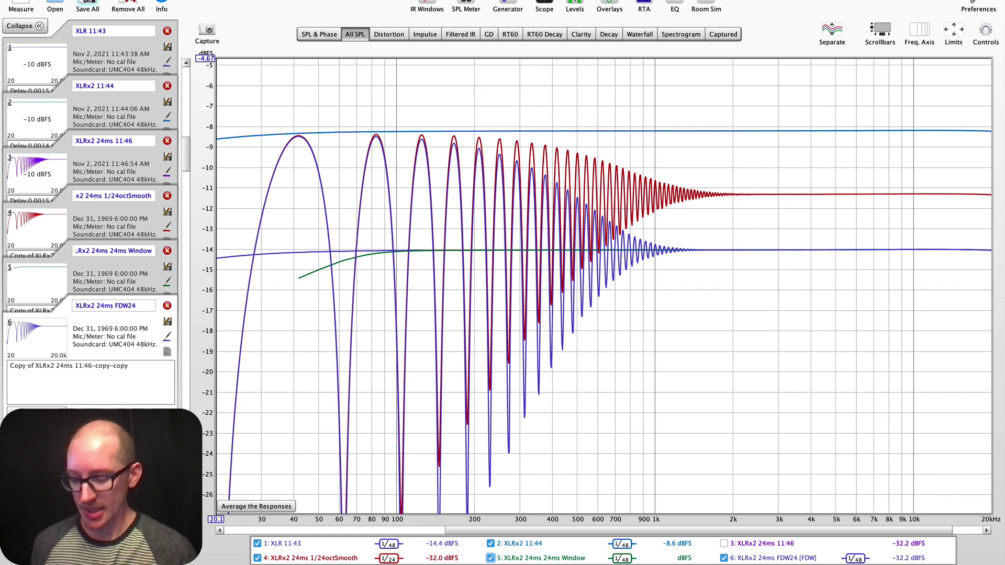
# - In Preferences > Analysis, enable a 24-cycle frequency dependent window as the default
pyautogui.press('super+comma')
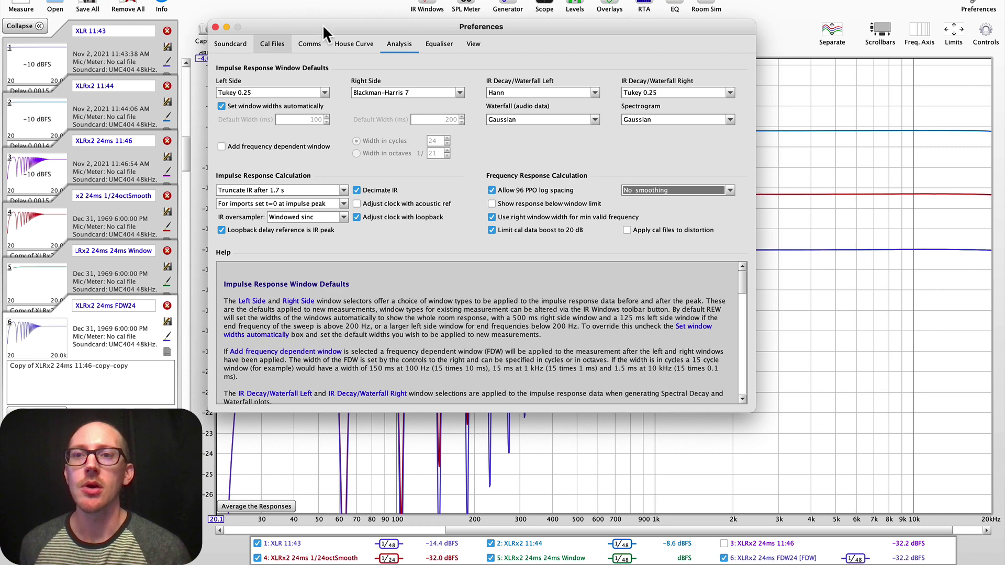
pyautogui.click(395, 49)
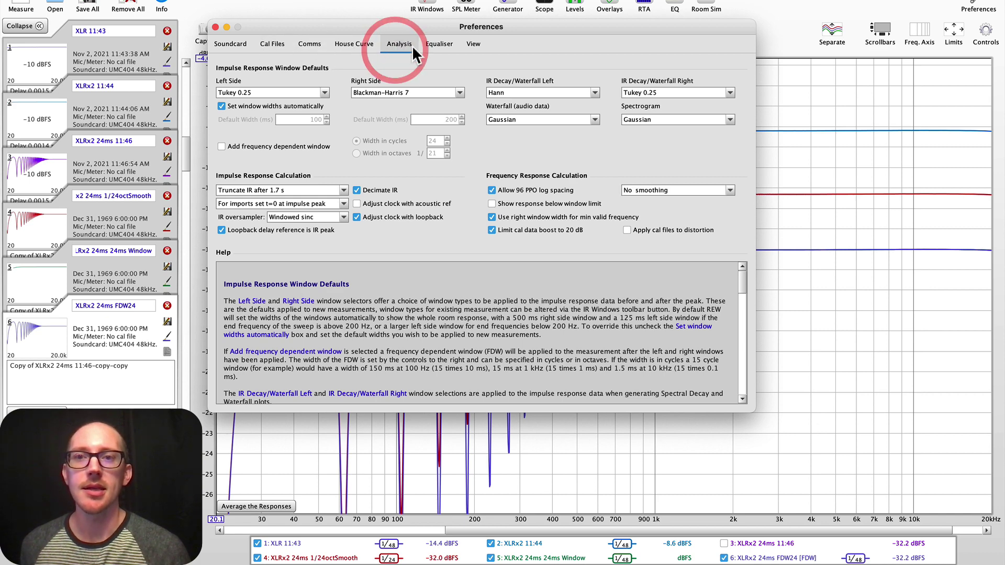
pyautogui.moveTo(494, 29); pyautogui.dragTo(504, 18)
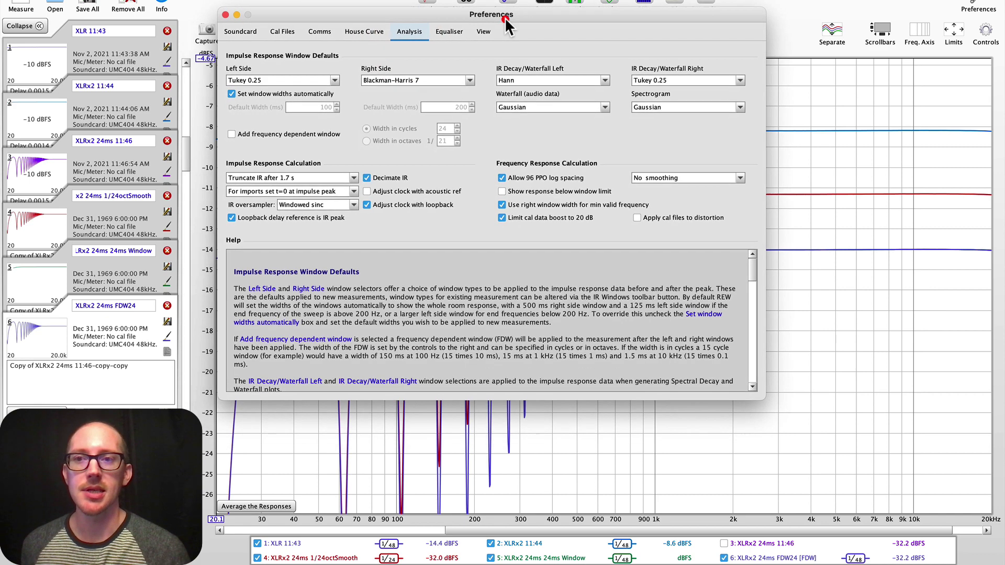
pyautogui.click(274, 134)
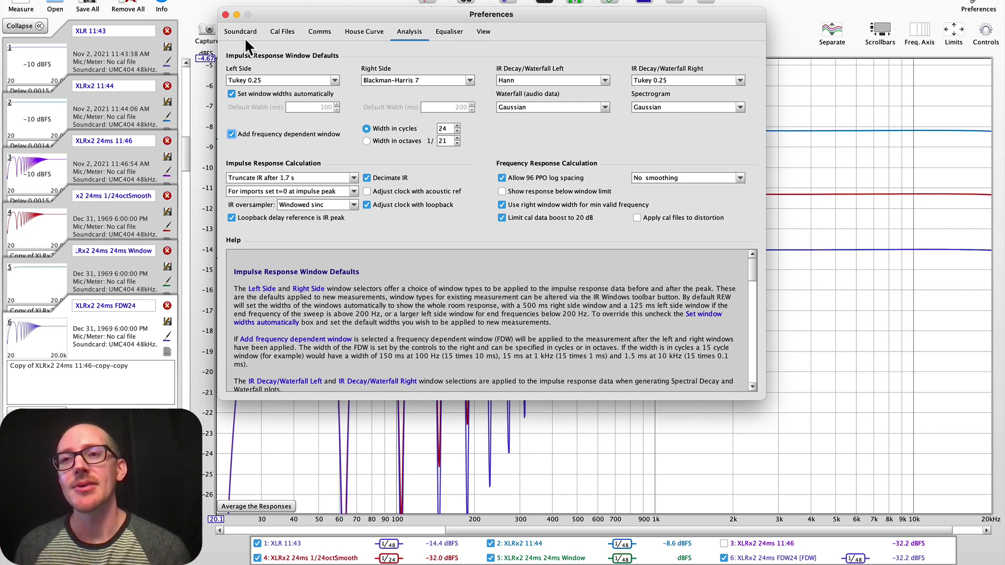
pyautogui.click(225, 14)
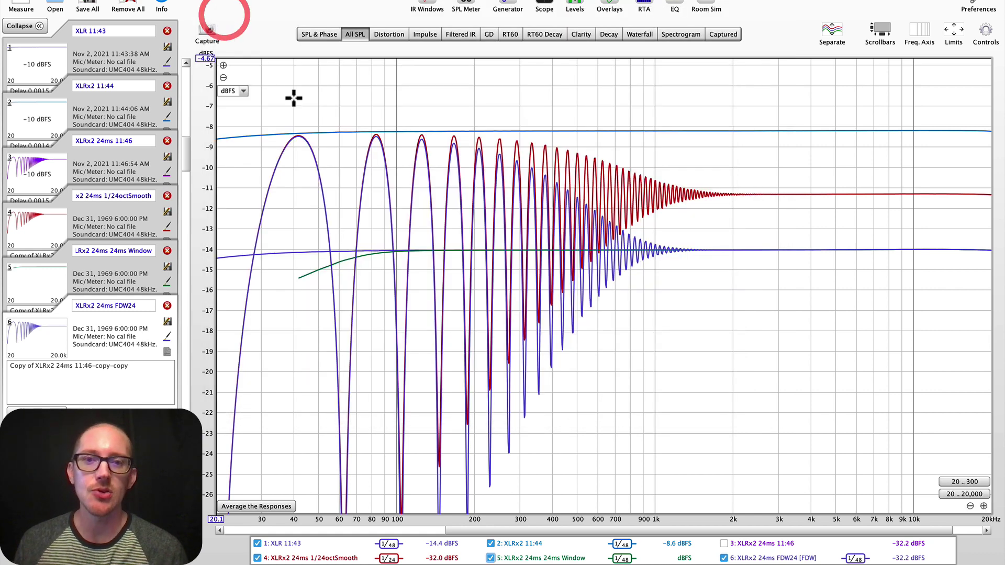